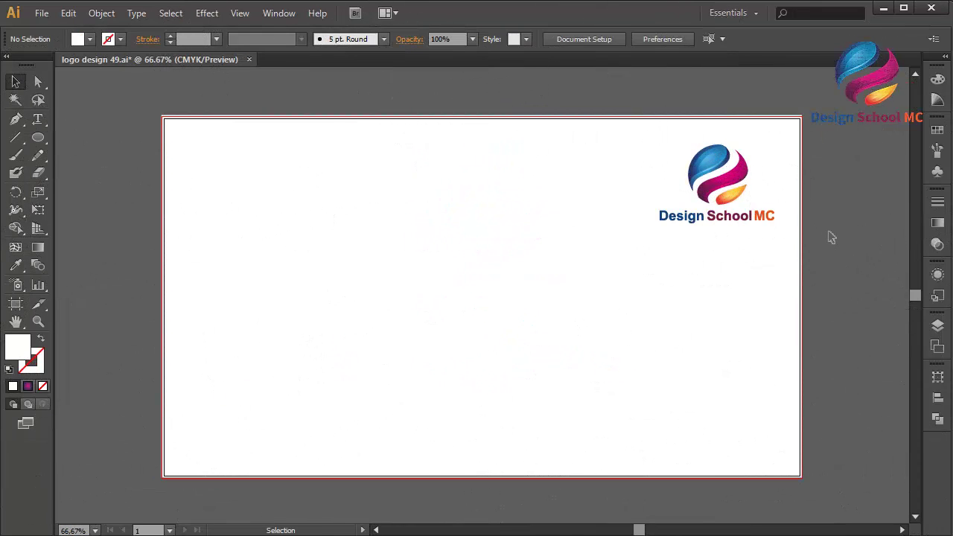
- Zoom the artboard view in from 66.67% to 82%
{"action": "key", "text": "ctrl+plus"}
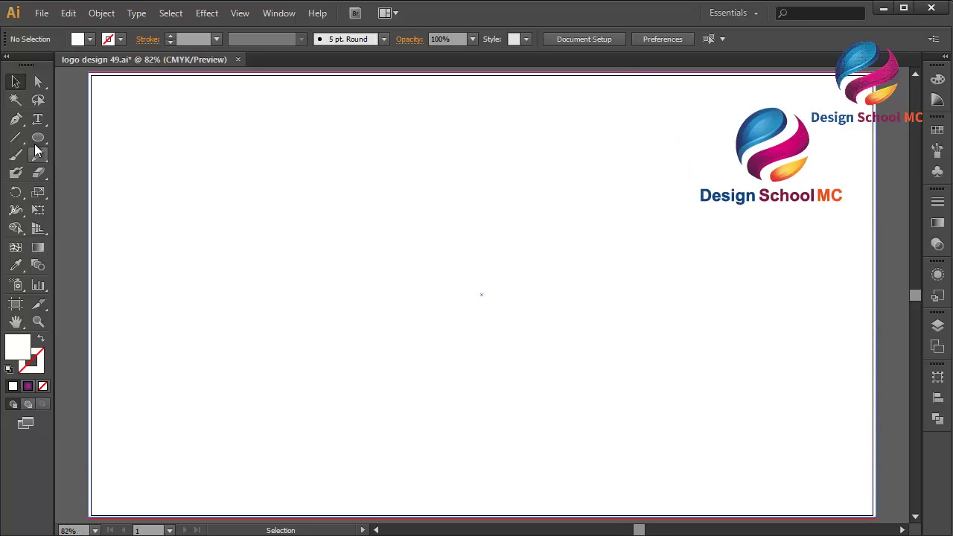
{"action": "left_click", "coordinate": [38, 120]}
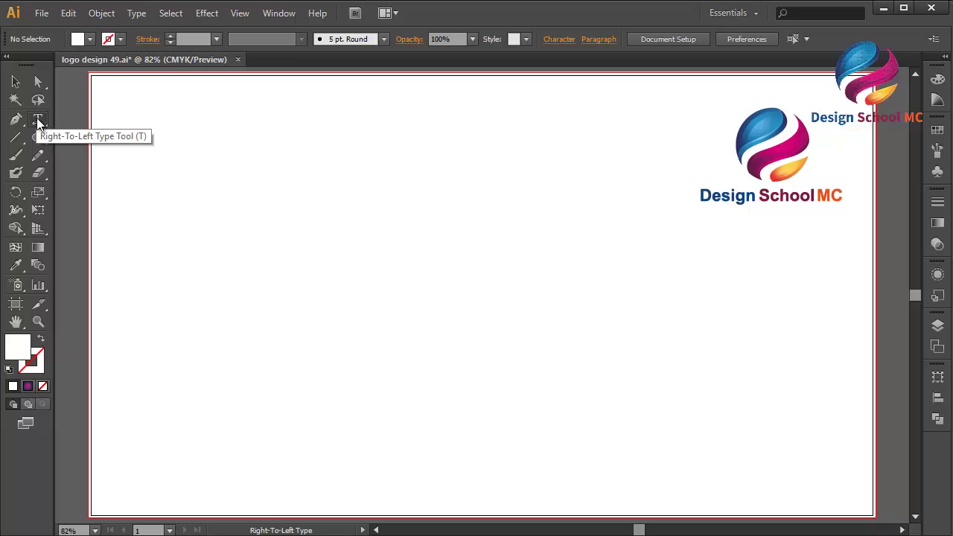
- Type a letter N on the artboard and scale it up to about 470 pt
{"action": "left_click", "coordinate": [481, 317]}
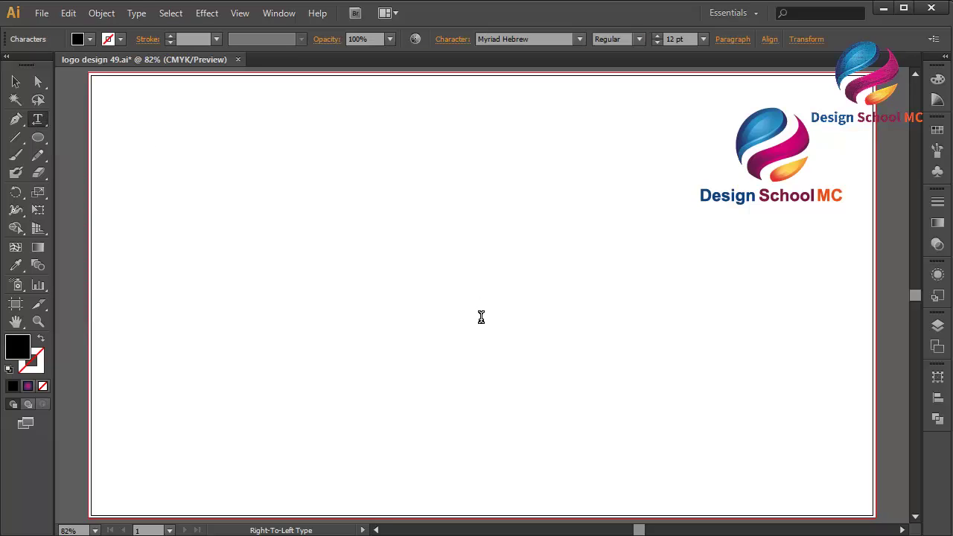
{"action": "key", "text": "ctrl"}
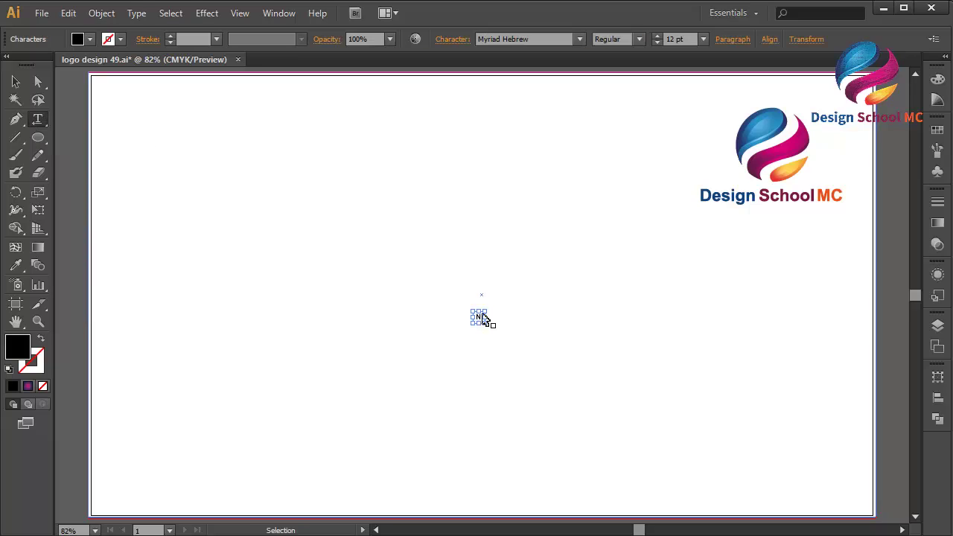
{"action": "left_click_drag", "start_coordinate": [487, 311], "coordinate": [677, 97]}
{"action": "left_click", "coordinate": [676, 96], "text": "ctrl"}
{"action": "left_click", "coordinate": [13, 80]}
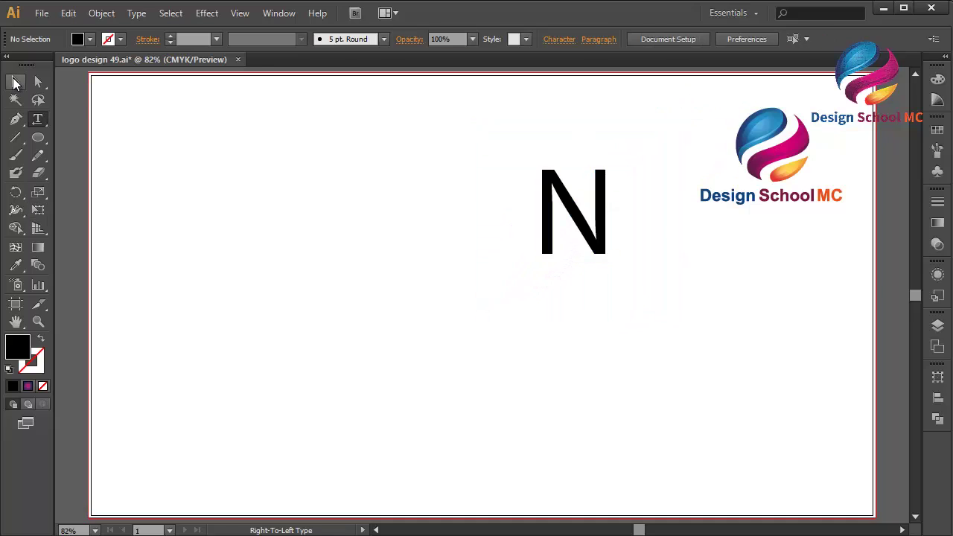
{"action": "left_click", "coordinate": [580, 236]}
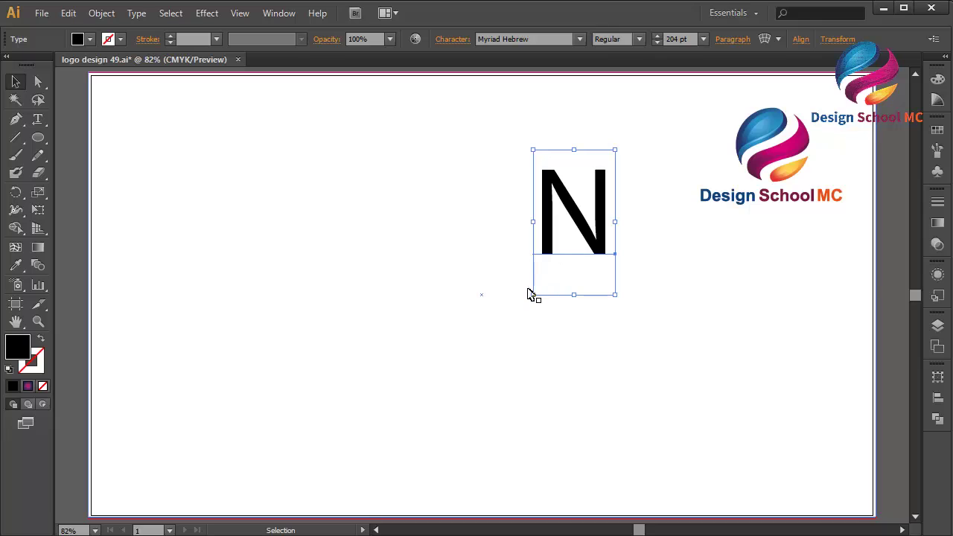
{"action": "left_click_drag", "start_coordinate": [534, 295], "coordinate": [364, 485]}
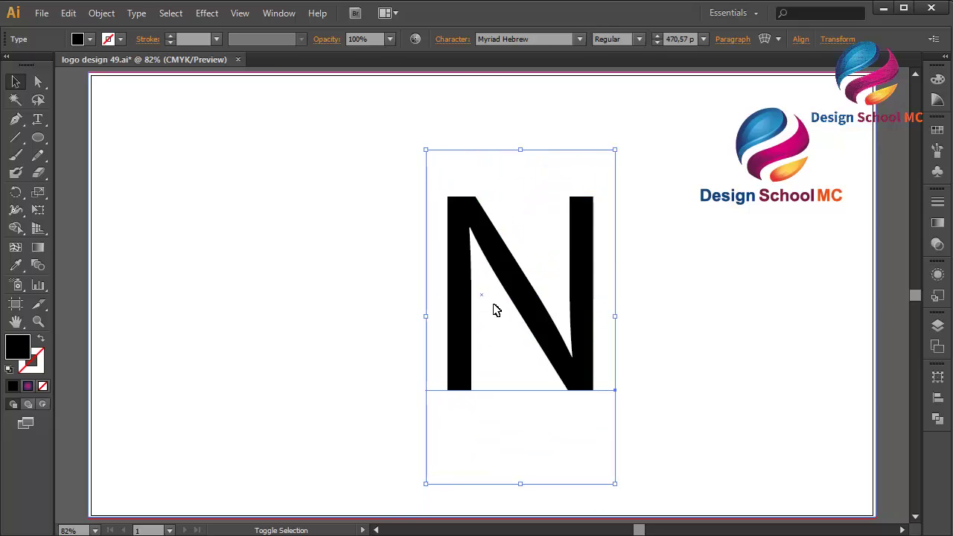
{"action": "left_click_drag", "start_coordinate": [533, 286], "coordinate": [418, 240]}
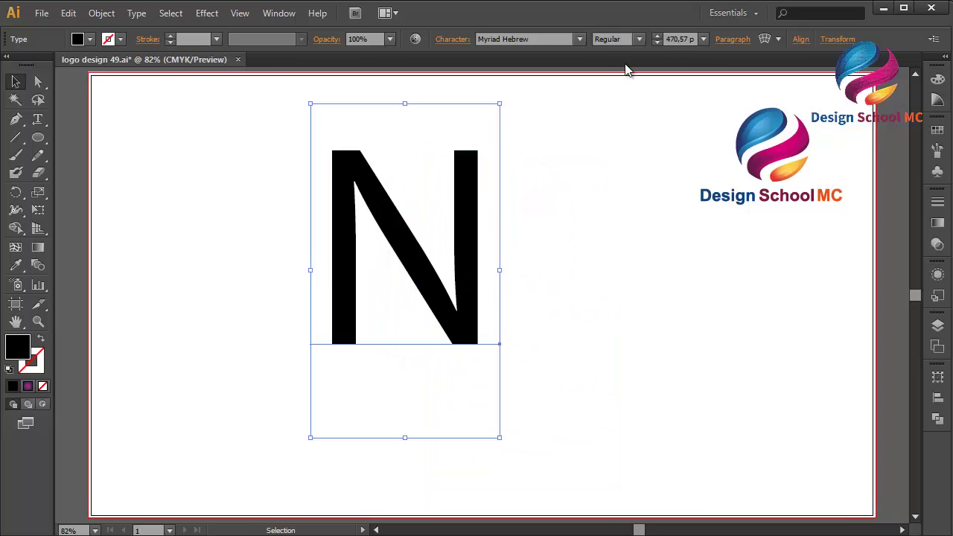
- Make the N Bold, centre it on the artboard, and convert it to outlines
{"action": "left_click", "coordinate": [639, 39]}
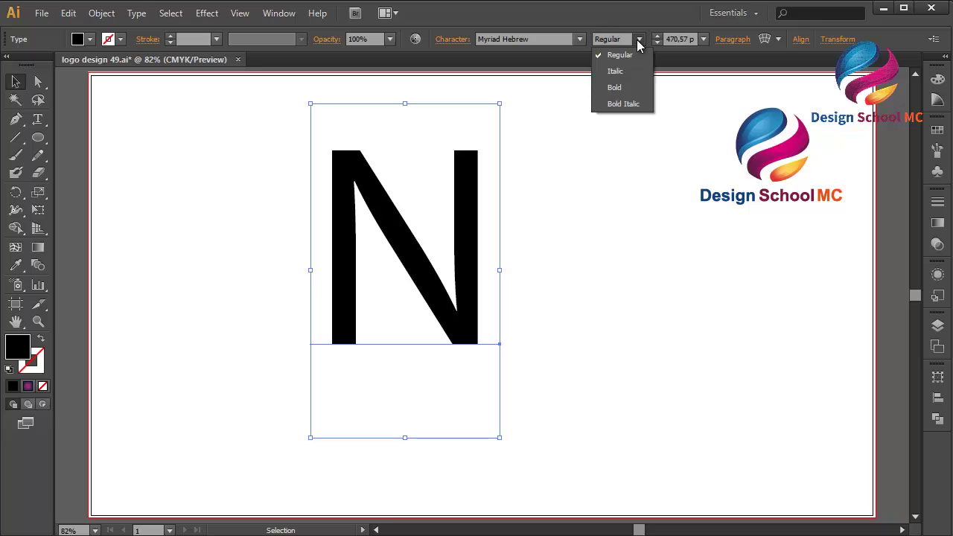
{"action": "left_click", "coordinate": [625, 86]}
{"action": "left_click_drag", "start_coordinate": [457, 240], "coordinate": [480, 291]}
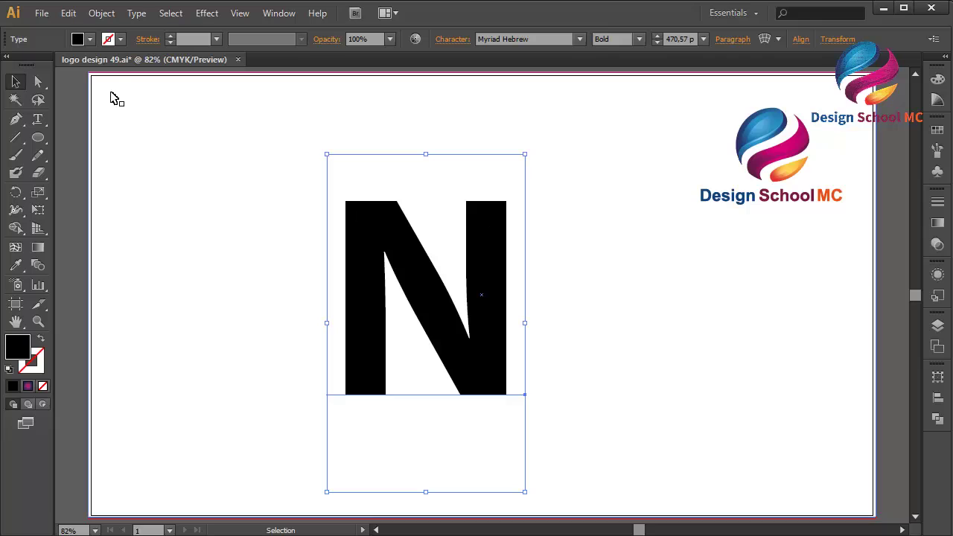
{"action": "left_click", "coordinate": [137, 12]}
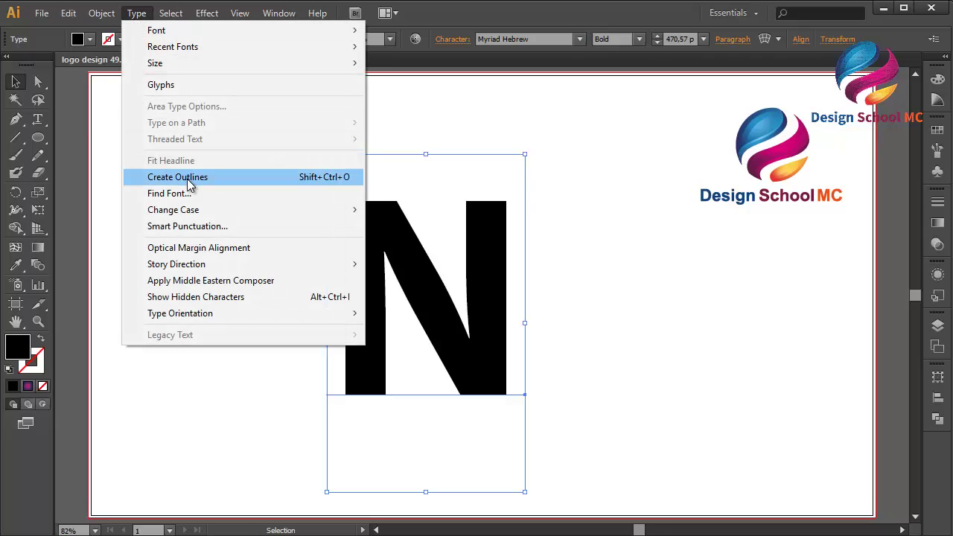
{"action": "left_click", "coordinate": [233, 184]}
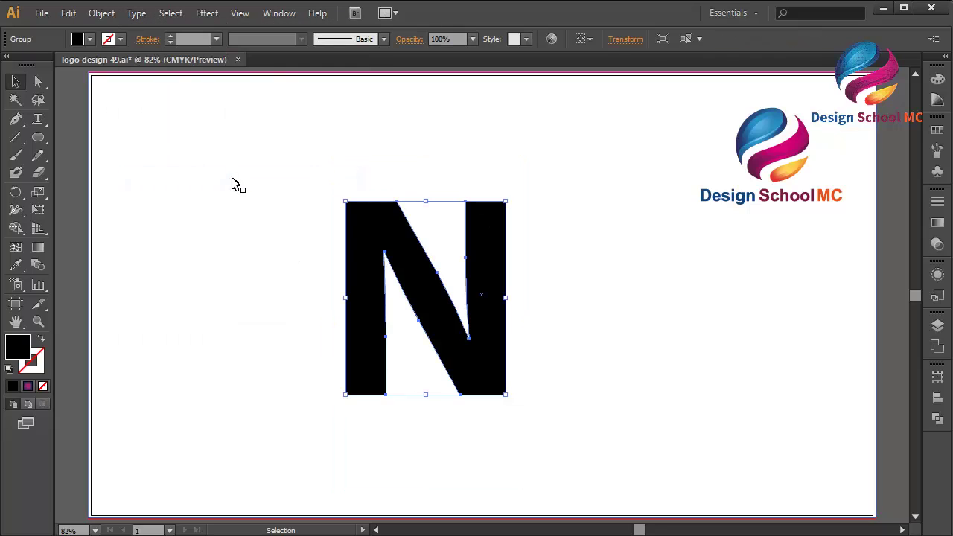
{"action": "left_click", "coordinate": [87, 174]}
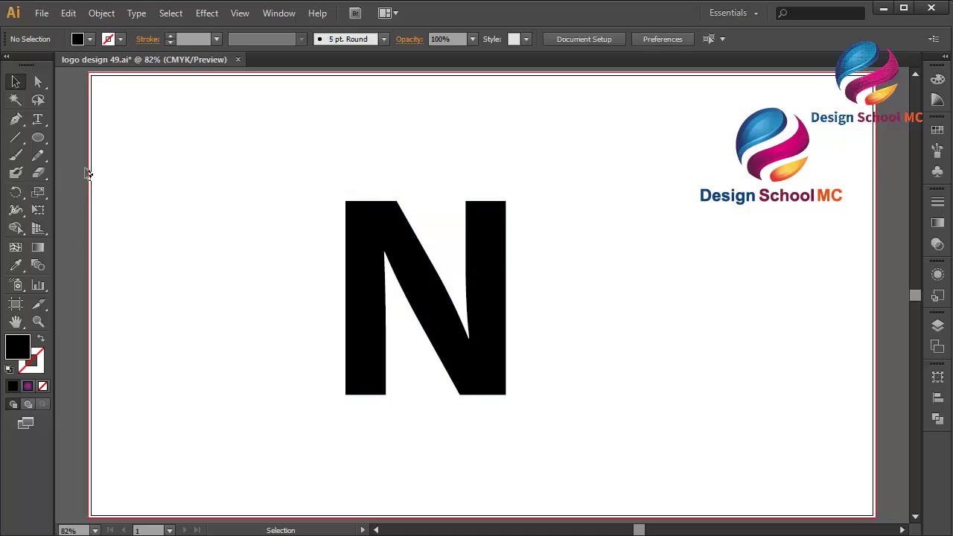
- Drag the outlined N's top-left anchor upward and its bottom-right anchor downward into sharp points
{"action": "left_click", "coordinate": [16, 120]}
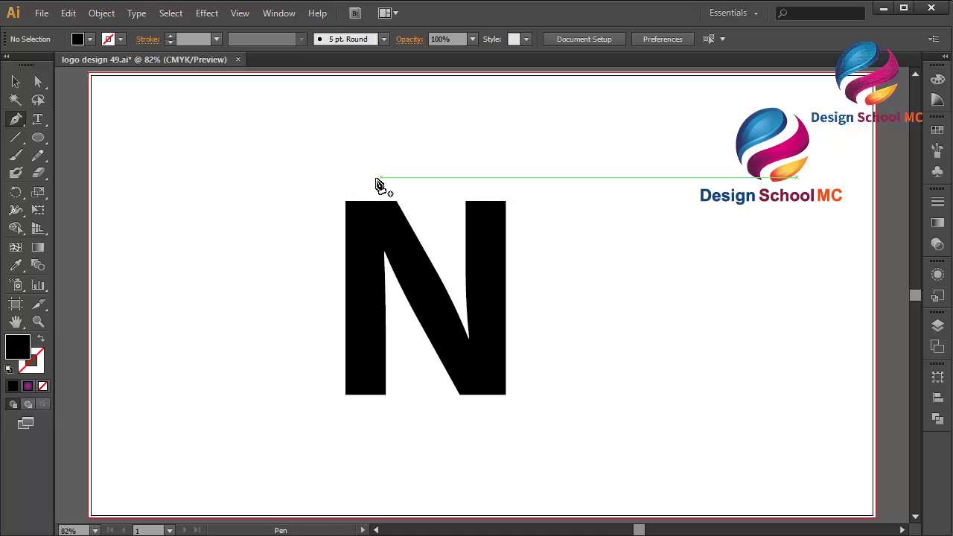
{"action": "left_click", "coordinate": [344, 205]}
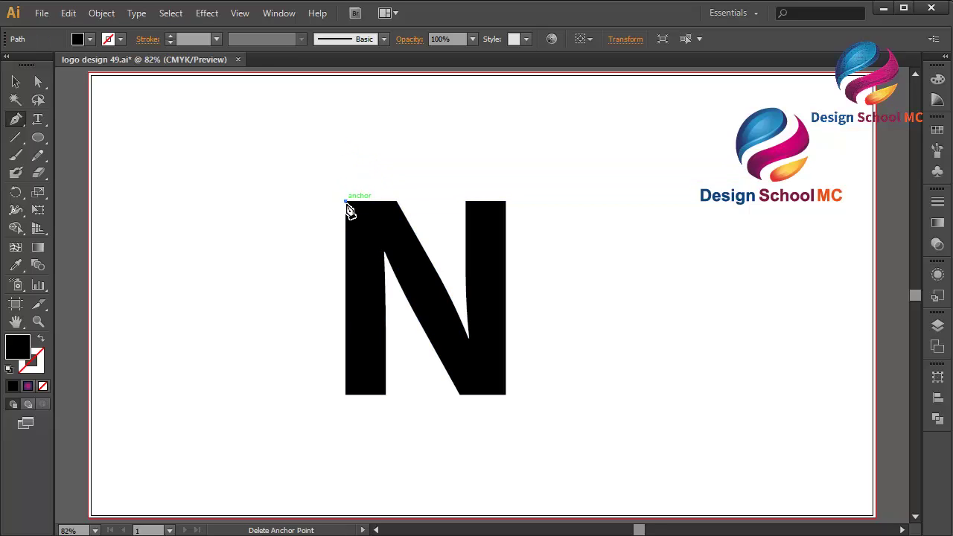
{"action": "key", "text": "ctrl+shift+a"}
{"action": "left_click", "coordinate": [38, 83]}
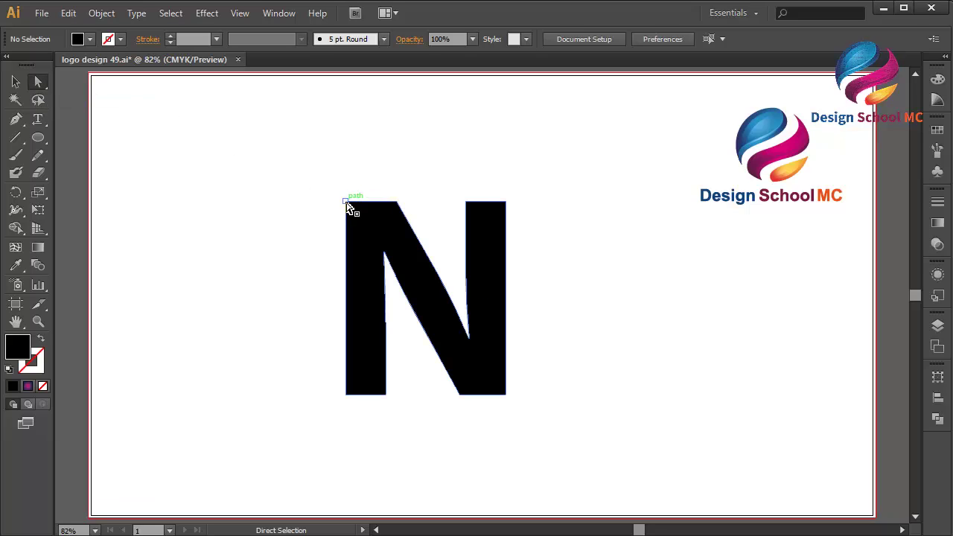
{"action": "left_click", "coordinate": [346, 202]}
{"action": "left_click_drag", "start_coordinate": [346, 202], "coordinate": [346, 119]}
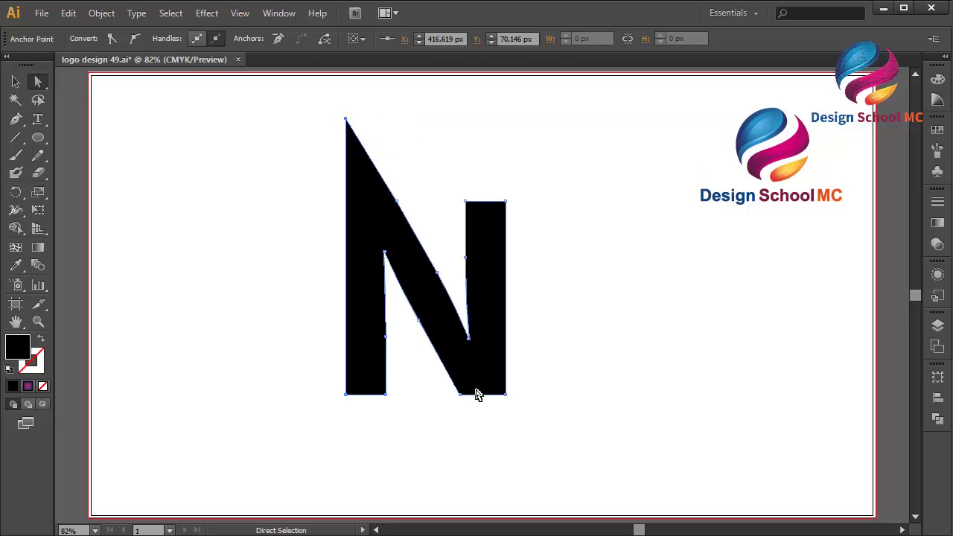
{"action": "left_click_drag", "start_coordinate": [506, 395], "coordinate": [509, 481]}
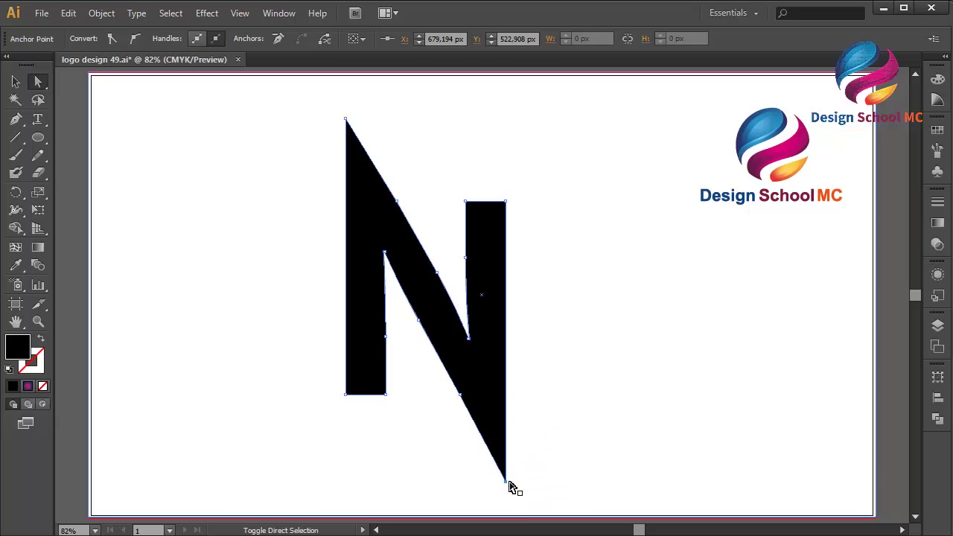
{"action": "left_click", "coordinate": [577, 411]}
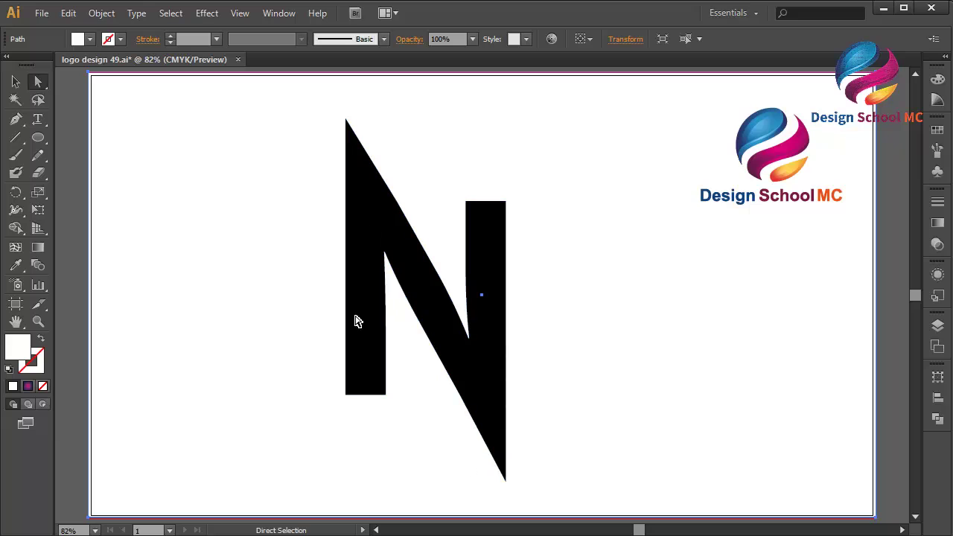
{"action": "left_click", "coordinate": [79, 143]}
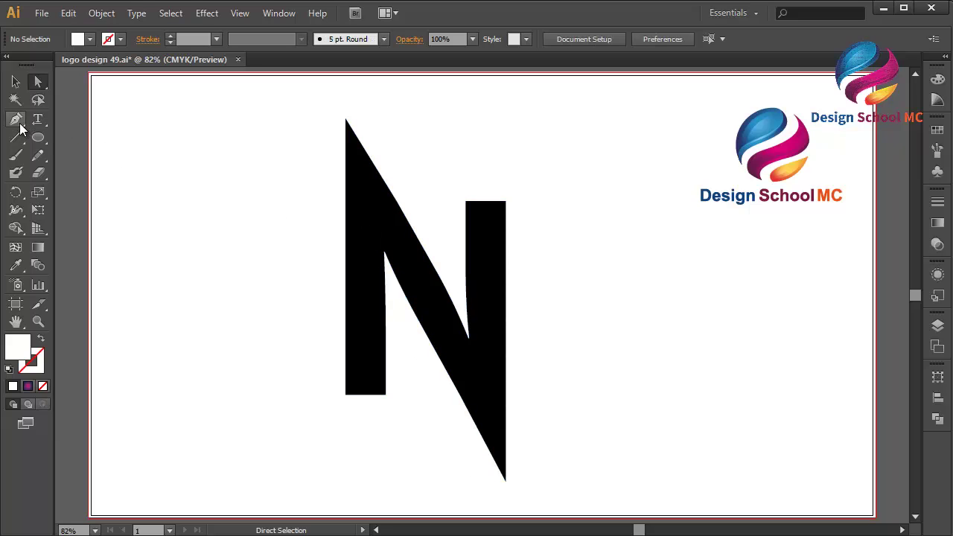
- Draw a wide ellipse across the N and fill it with red
{"action": "left_click", "coordinate": [38, 137]}
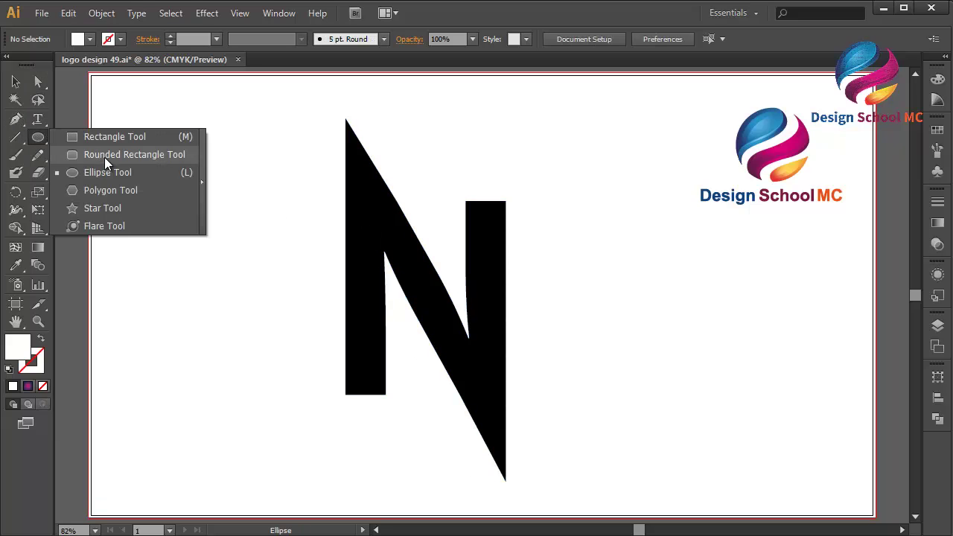
{"action": "left_click", "coordinate": [119, 182]}
{"action": "left_click_drag", "start_coordinate": [139, 179], "coordinate": [535, 283]}
{"action": "left_click", "coordinate": [13, 83]}
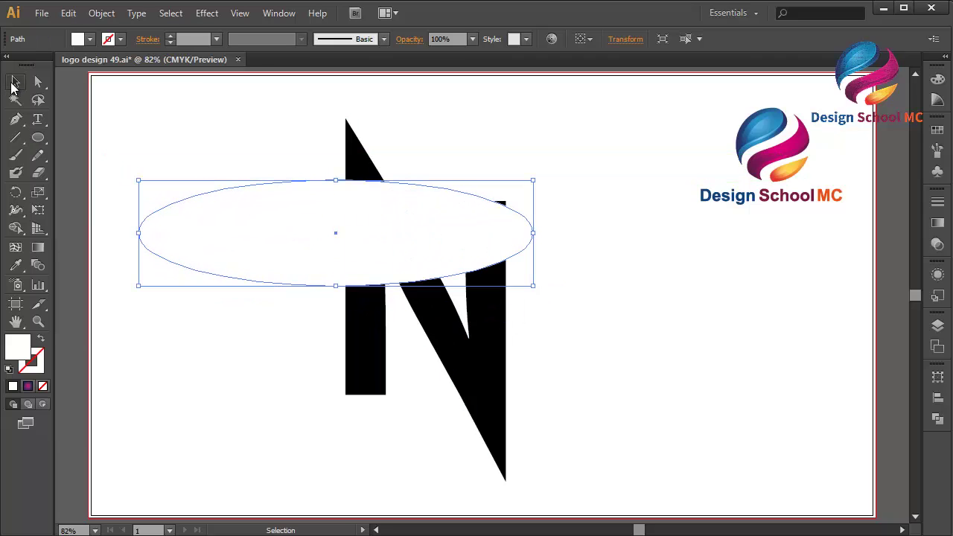
{"action": "left_click_drag", "start_coordinate": [281, 247], "coordinate": [320, 271]}
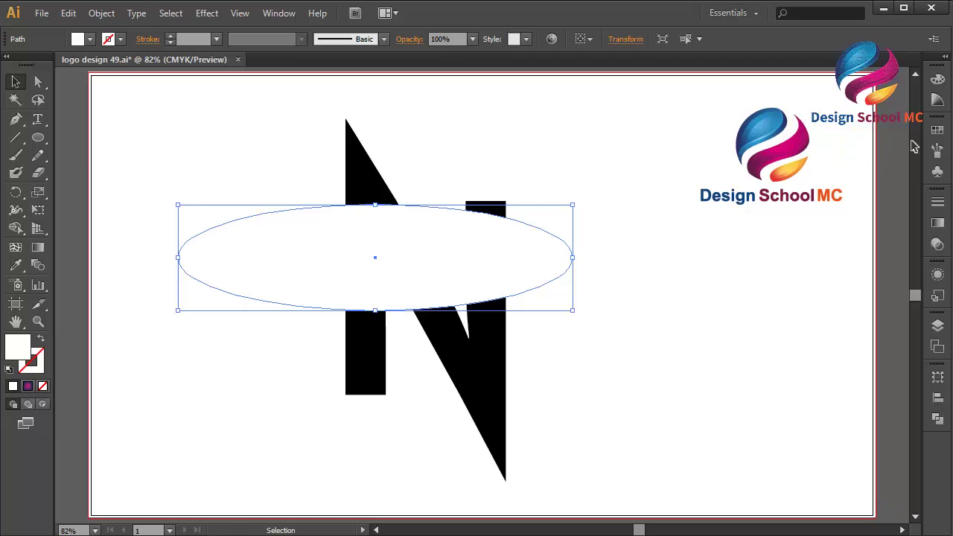
{"action": "left_click", "coordinate": [937, 129]}
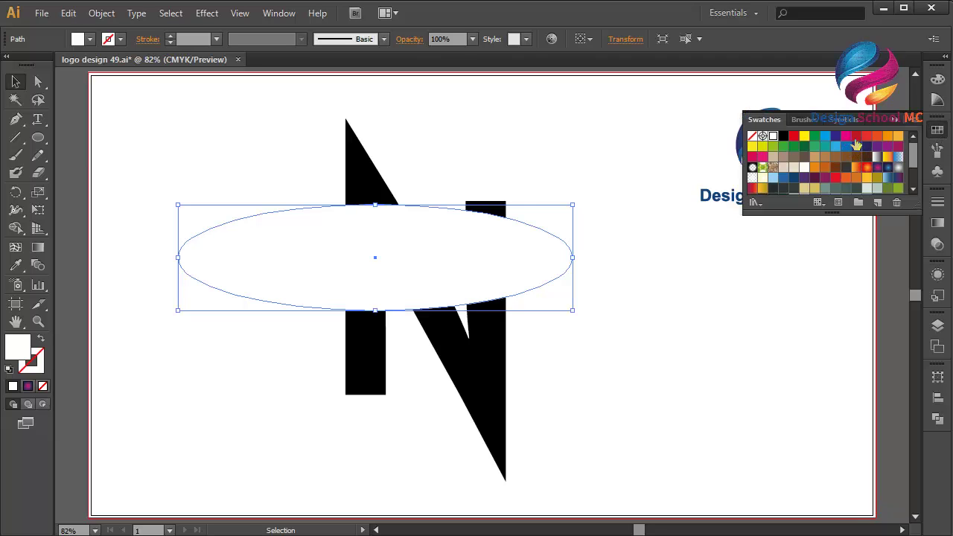
{"action": "left_click", "coordinate": [856, 137]}
- Paste a copy of the ellipse in front, squash it smaller, and select both ellipses
{"action": "left_click", "coordinate": [68, 13]}
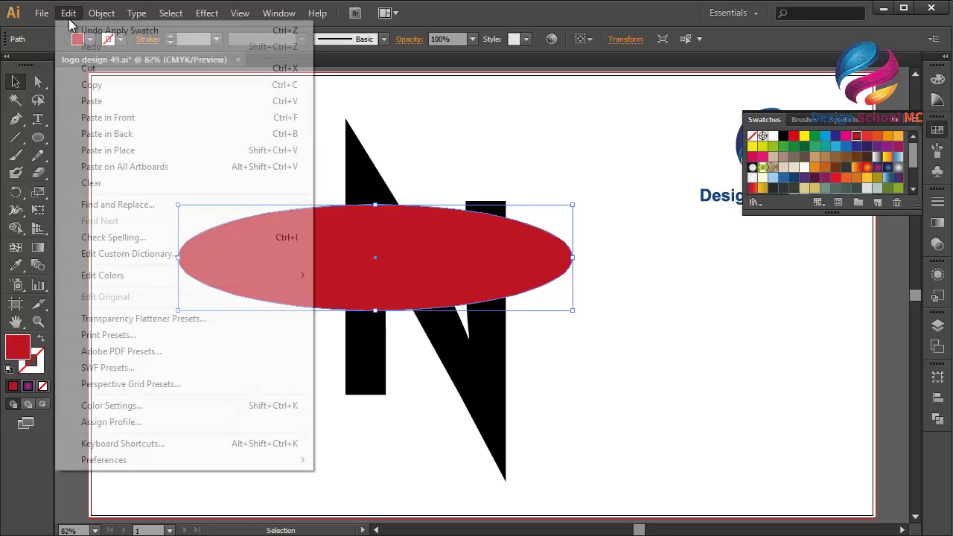
{"action": "left_click", "coordinate": [105, 88]}
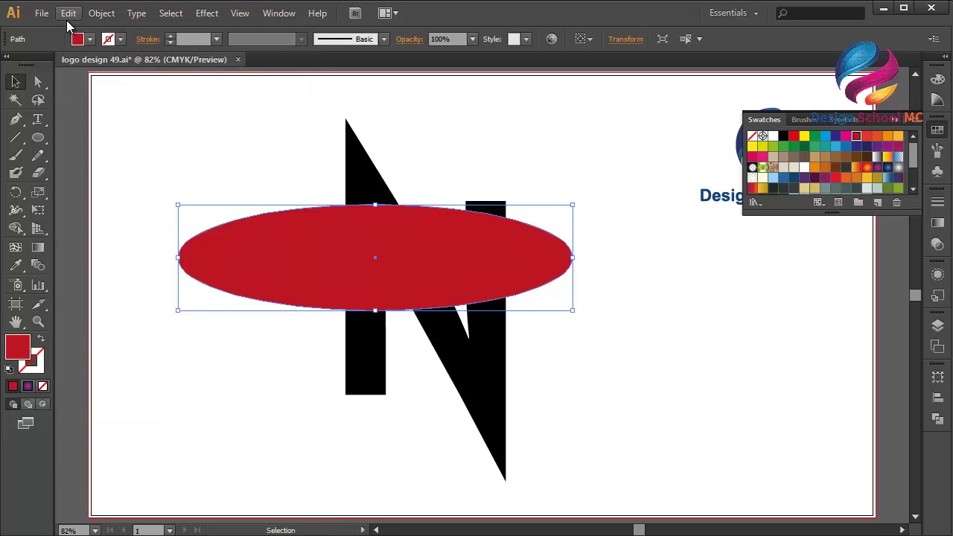
{"action": "left_click", "coordinate": [67, 15]}
{"action": "left_click", "coordinate": [111, 118]}
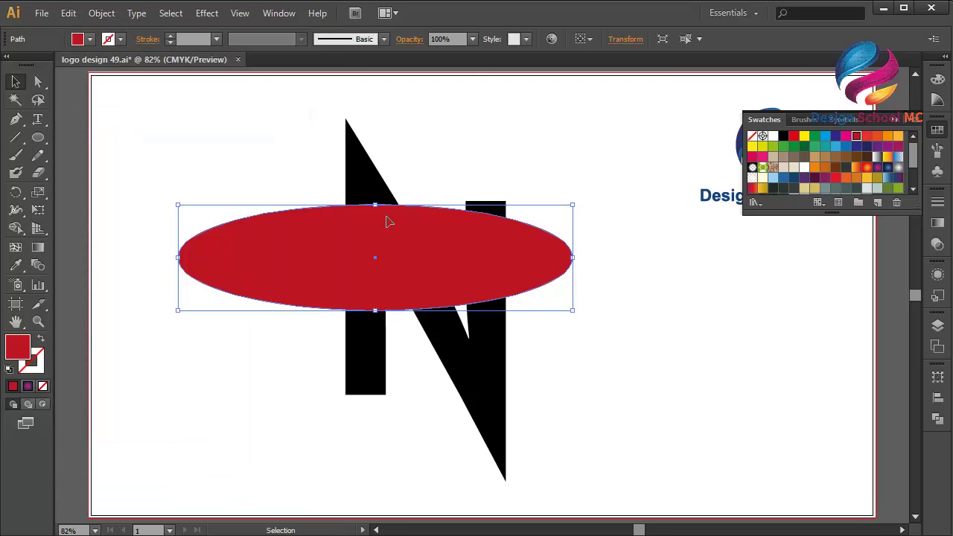
{"action": "left_click_drag", "start_coordinate": [375, 206], "coordinate": [385, 229]}
{"action": "left_click", "coordinate": [473, 304], "text": "shift"}
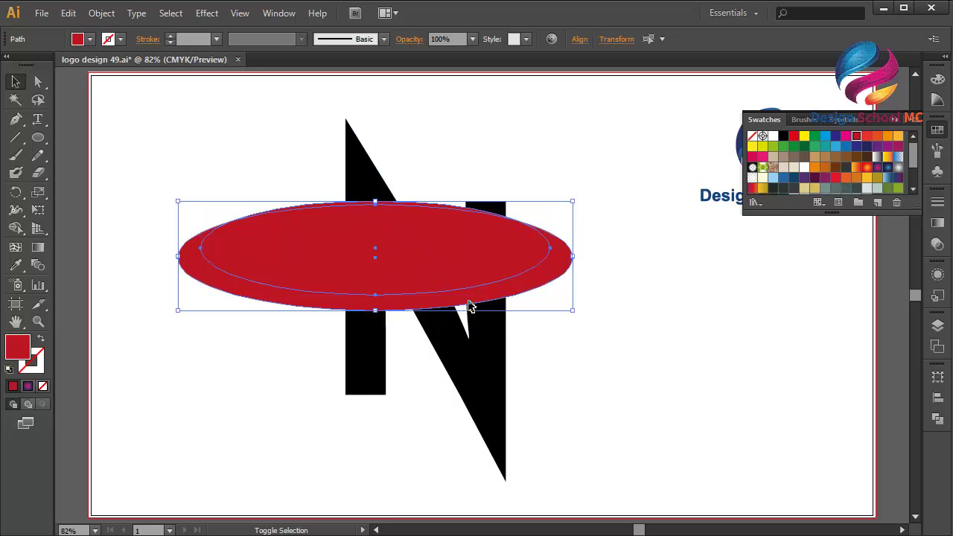
- Subtract the small ellipse from the large one with Pathfinder Minus Front
{"action": "left_click", "coordinate": [940, 417]}
{"action": "left_click", "coordinate": [789, 400]}
{"action": "left_click", "coordinate": [893, 367]}
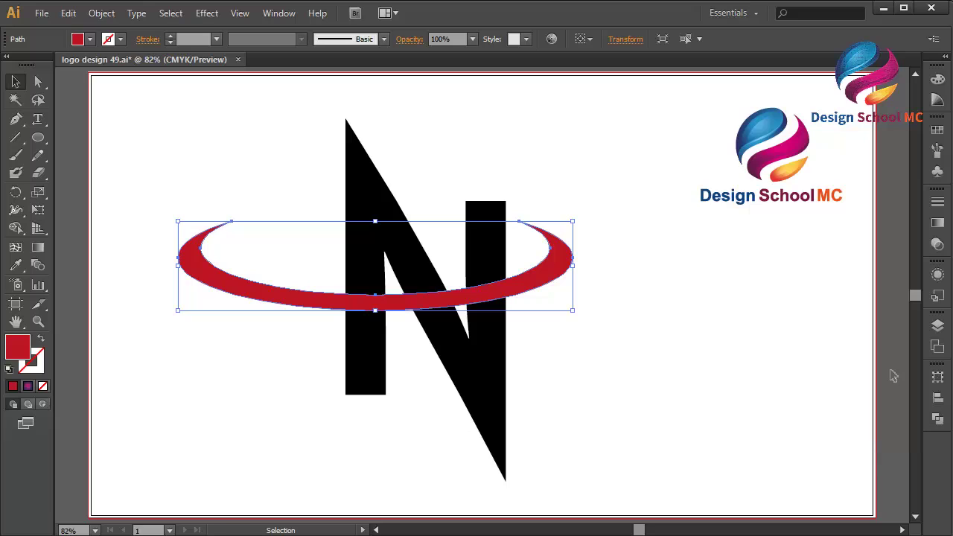
- Rotate the red ring about -50° and position it diagonally across the N
{"action": "left_click_drag", "start_coordinate": [480, 296], "coordinate": [495, 334]}
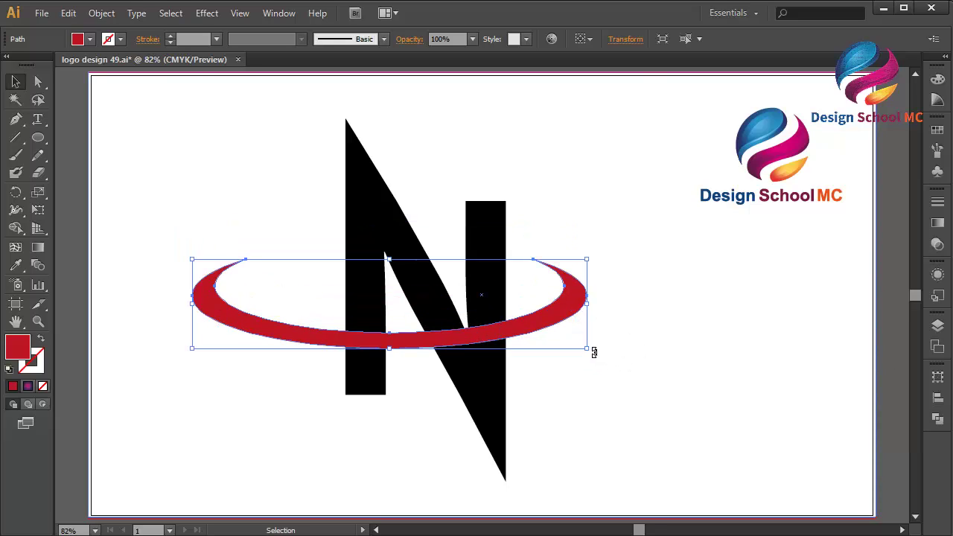
{"action": "left_click_drag", "start_coordinate": [592, 352], "coordinate": [482, 500]}
{"action": "left_click_drag", "start_coordinate": [425, 400], "coordinate": [455, 381]}
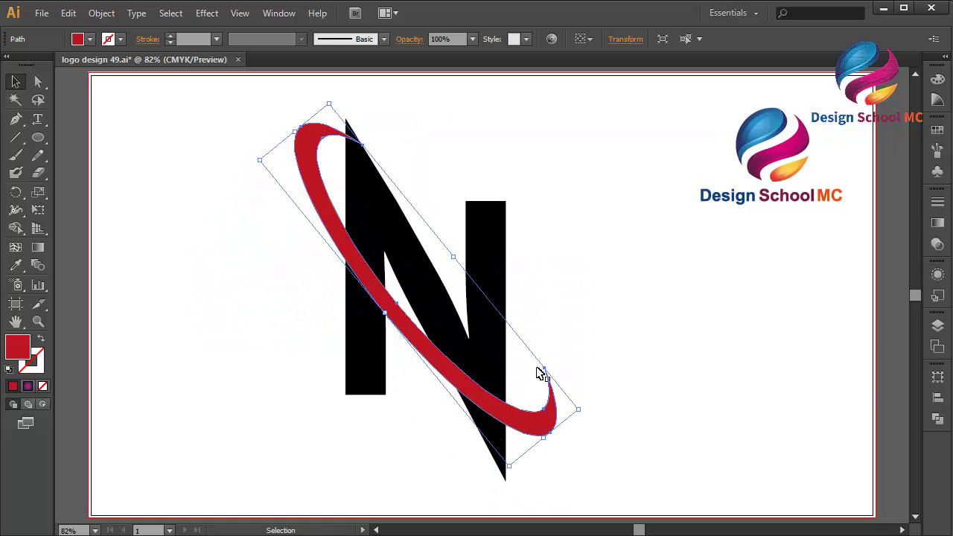
{"action": "left_click_drag", "start_coordinate": [585, 410], "coordinate": [574, 466]}
{"action": "left_click_drag", "start_coordinate": [452, 409], "coordinate": [492, 377]}
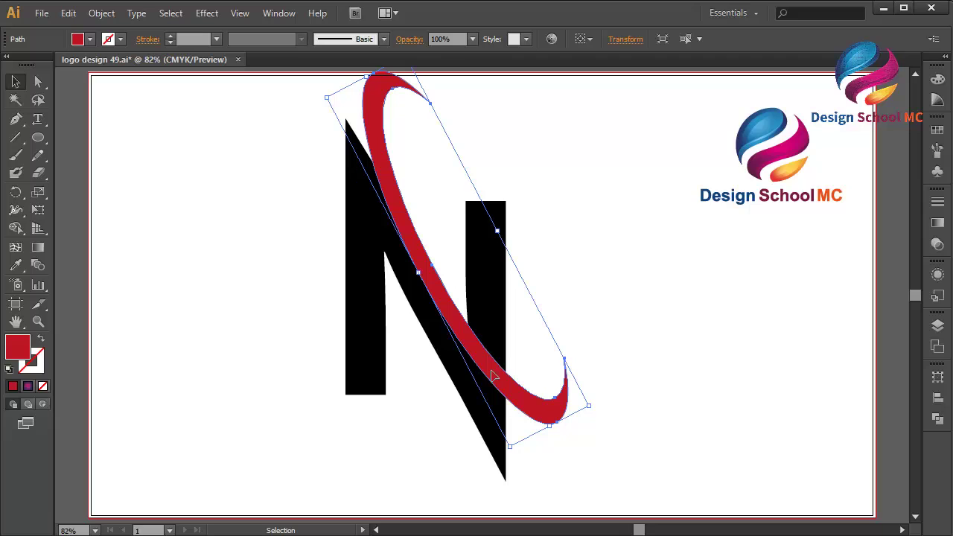
- Paste a copy of the red ring in front and shift it down-left of the first
{"action": "left_click", "coordinate": [68, 13]}
{"action": "left_click", "coordinate": [90, 84]}
{"action": "left_click", "coordinate": [68, 13]}
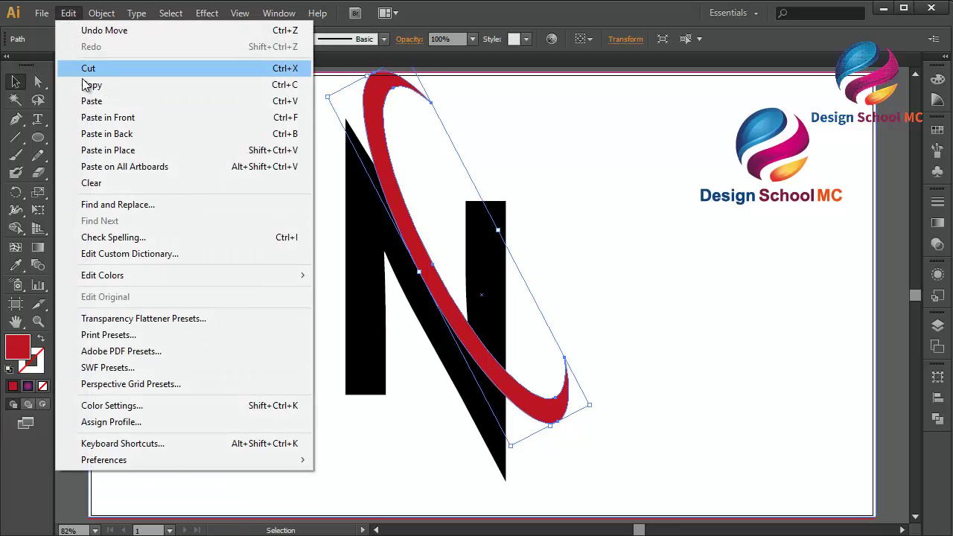
{"action": "left_click", "coordinate": [108, 117]}
{"action": "left_click_drag", "start_coordinate": [383, 168], "coordinate": [347, 195]}
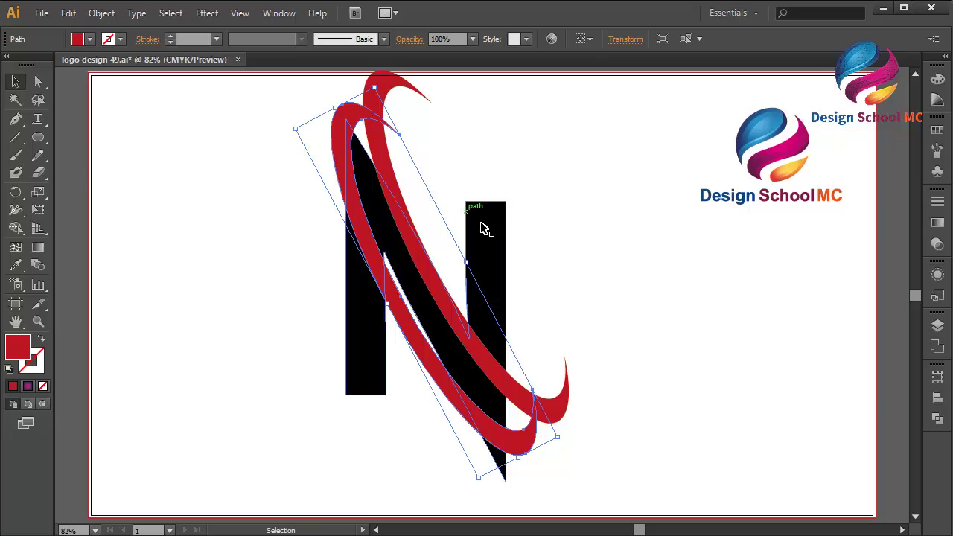
{"action": "left_click_drag", "start_coordinate": [467, 262], "coordinate": [493, 243]}
{"action": "key", "text": "a"}
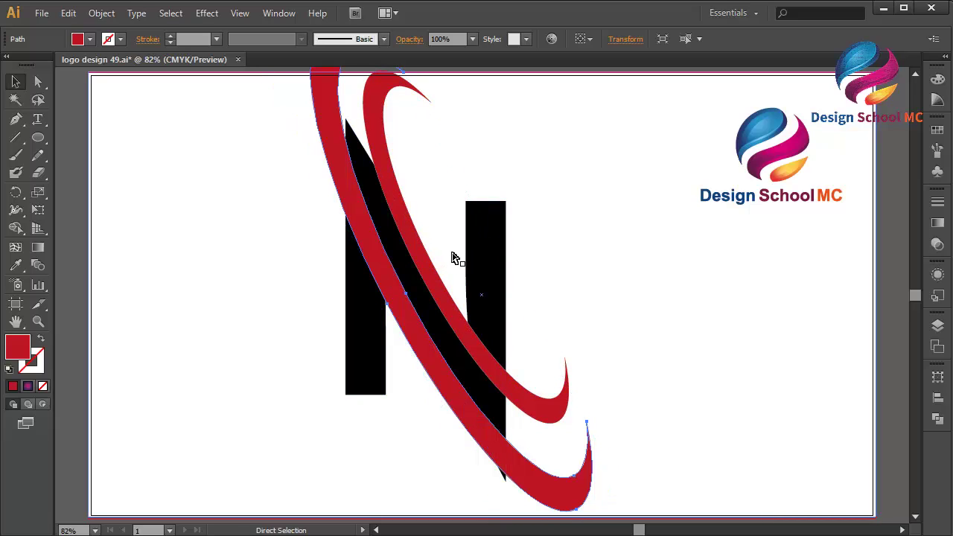
{"action": "key", "text": "ctrl+z"}
{"action": "key", "text": "v"}
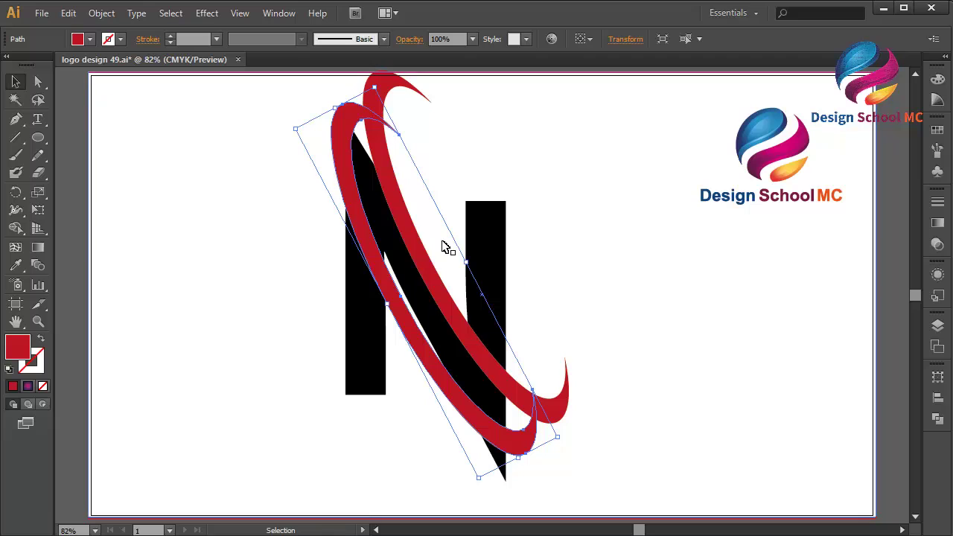
- Copy the black N group and paste a copy in front
{"action": "left_click", "coordinate": [408, 265]}
{"action": "left_click", "coordinate": [384, 270]}
{"action": "left_click", "coordinate": [412, 268]}
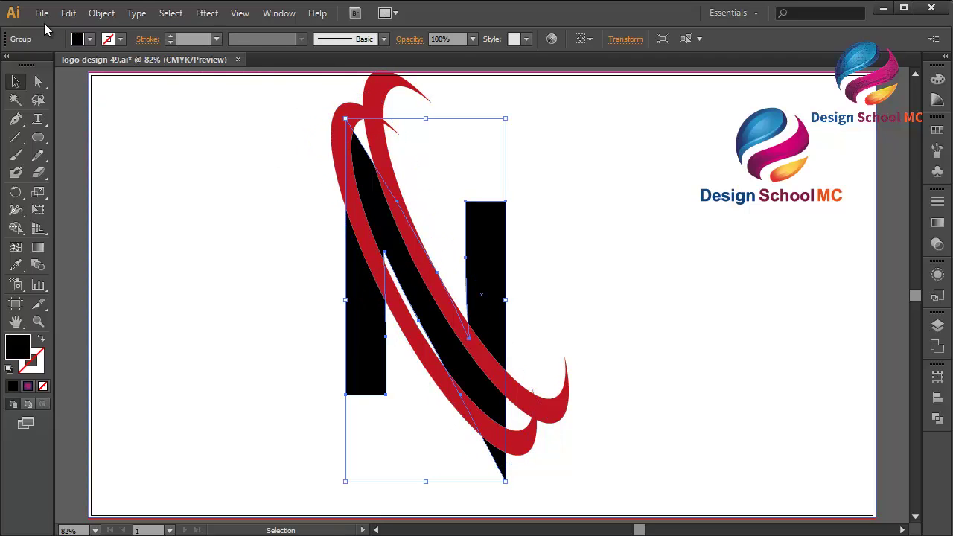
{"action": "left_click", "coordinate": [69, 12]}
{"action": "left_click", "coordinate": [99, 85]}
{"action": "left_click", "coordinate": [68, 12]}
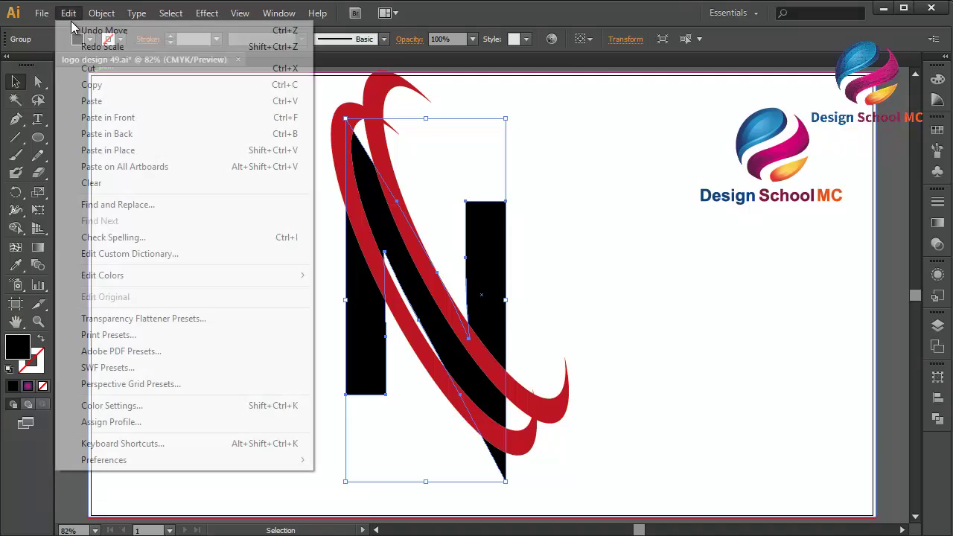
{"action": "left_click", "coordinate": [105, 121]}
- Copy the red ring and paste a copy in front
{"action": "left_click", "coordinate": [378, 160]}
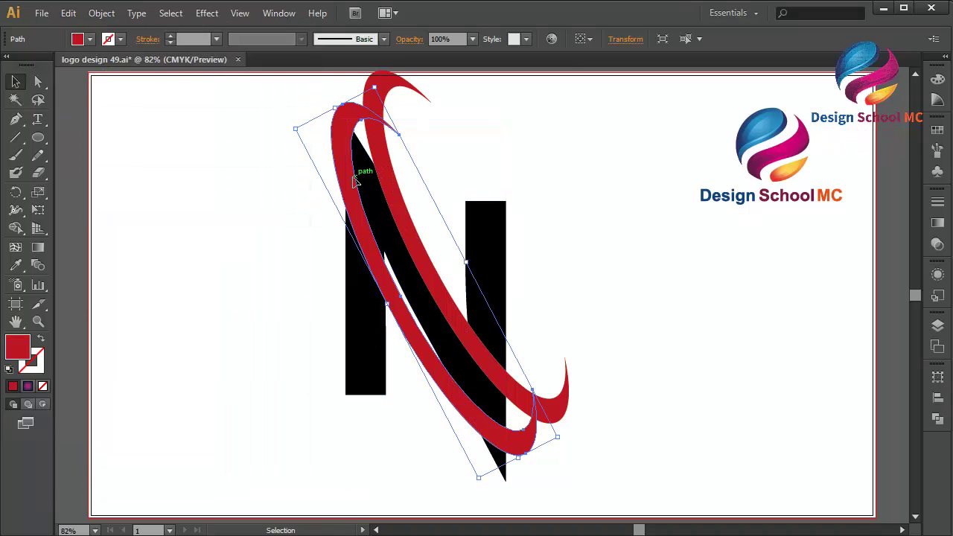
{"action": "left_click", "coordinate": [69, 12]}
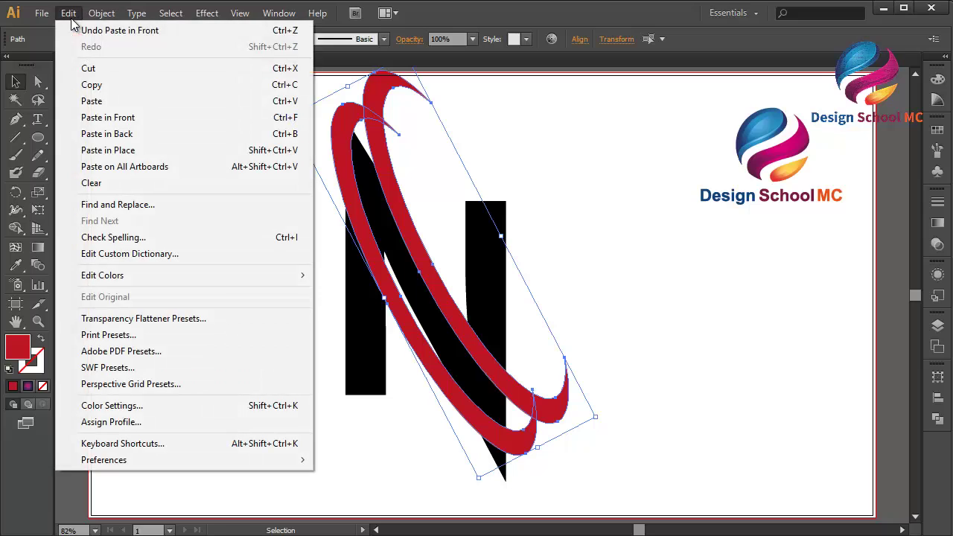
{"action": "left_click", "coordinate": [70, 85]}
{"action": "left_click", "coordinate": [69, 13]}
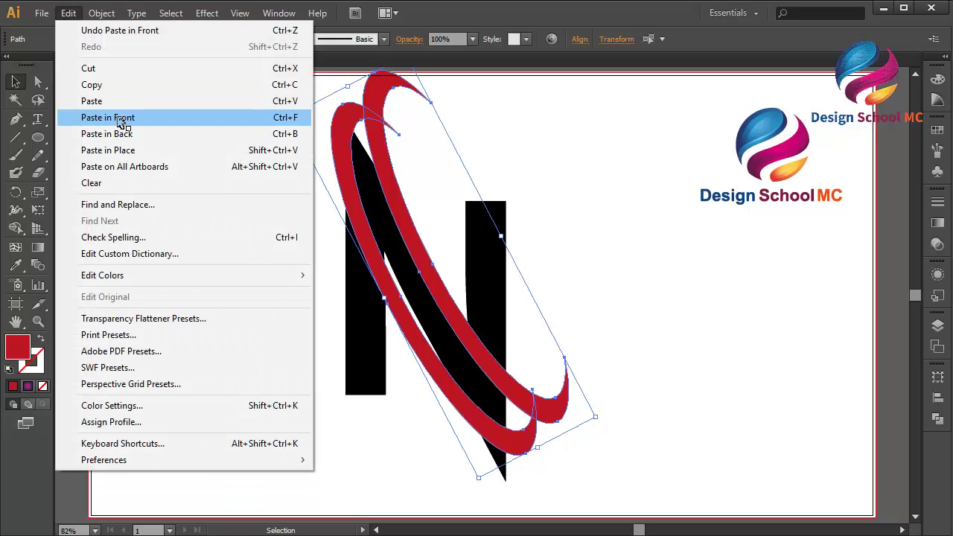
{"action": "left_click", "coordinate": [120, 119]}
{"action": "left_click", "coordinate": [514, 181]}
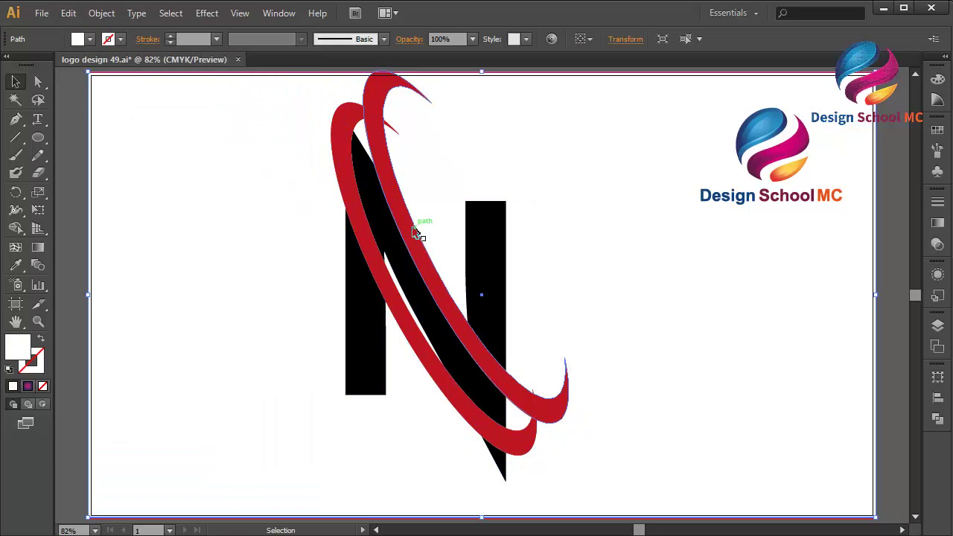
- Duplicate the N to the right side of the artboard
{"action": "left_click", "coordinate": [419, 228]}
{"action": "left_click", "coordinate": [492, 250]}
{"action": "left_click_drag", "start_coordinate": [492, 250], "coordinate": [797, 252]}
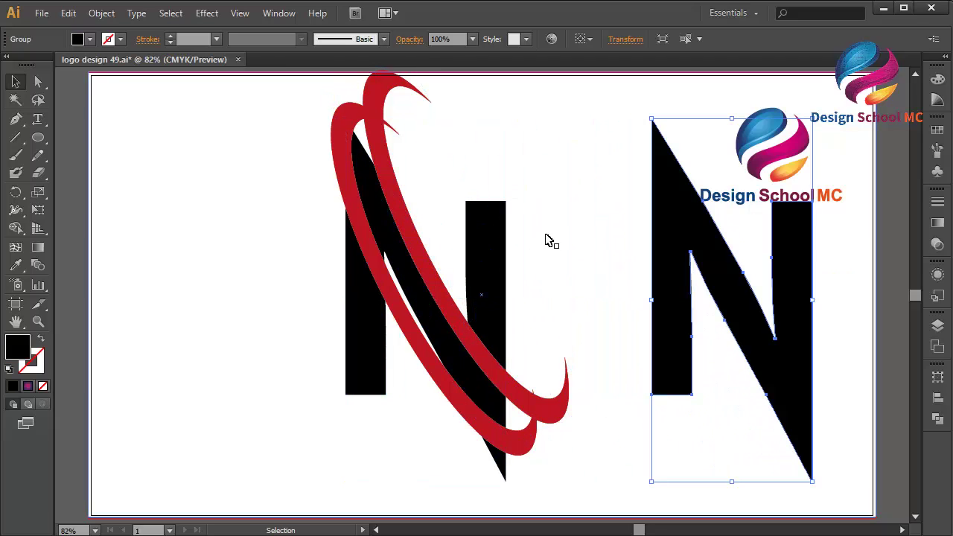
- Cut the front red swoosh out of the left N, then nudge the remaining swoosh up-right
{"action": "left_click", "coordinate": [478, 217]}
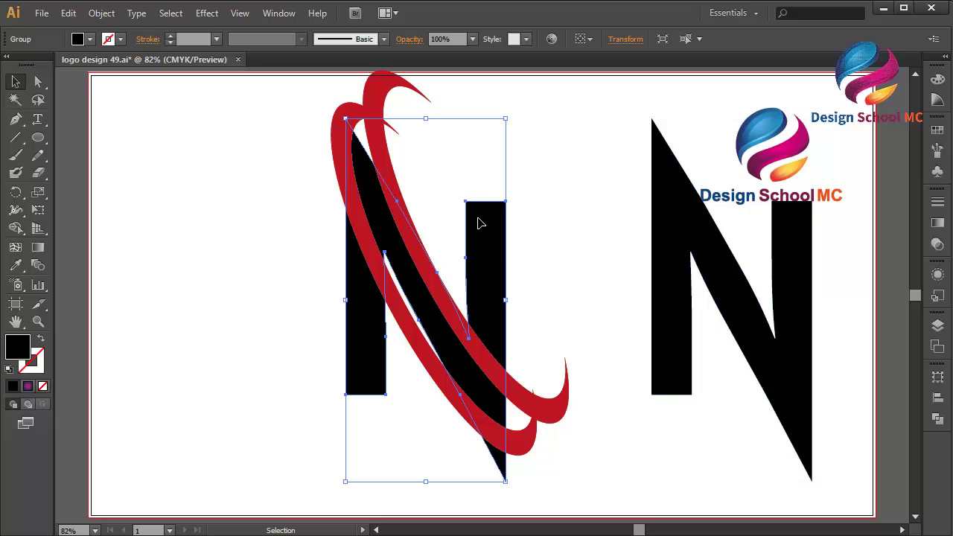
{"action": "left_click", "coordinate": [385, 177], "text": "shift"}
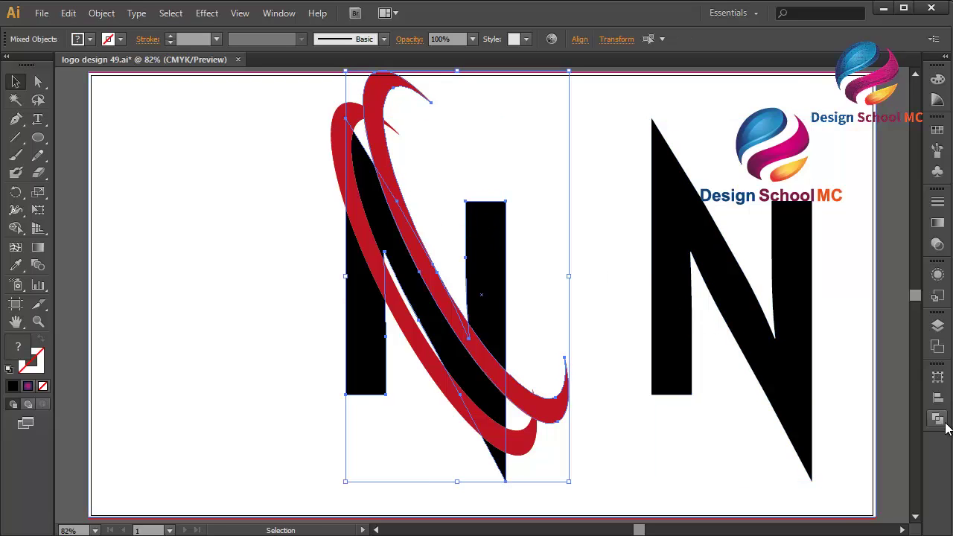
{"action": "left_click", "coordinate": [938, 419]}
{"action": "left_click", "coordinate": [790, 401]}
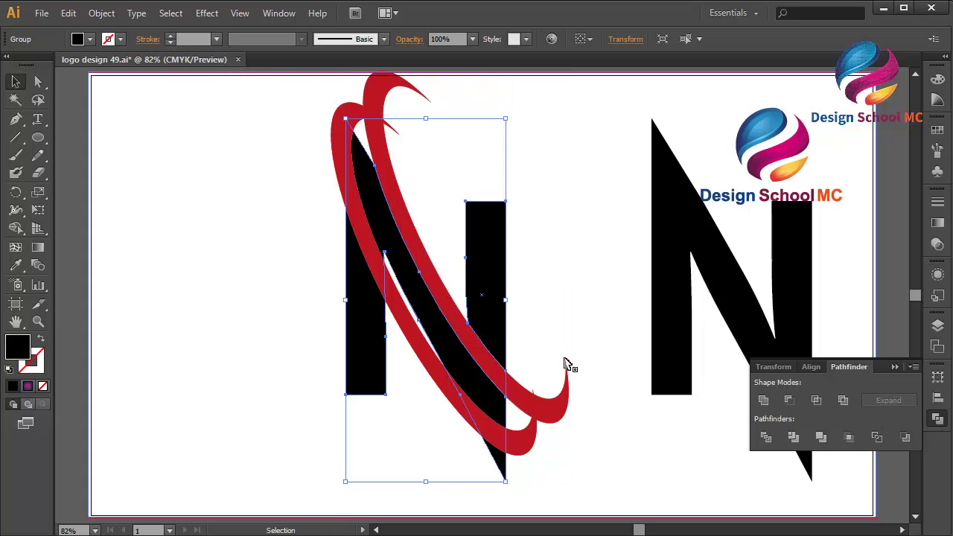
{"action": "left_click", "coordinate": [535, 401]}
{"action": "left_click_drag", "start_coordinate": [540, 402], "coordinate": [564, 410]}
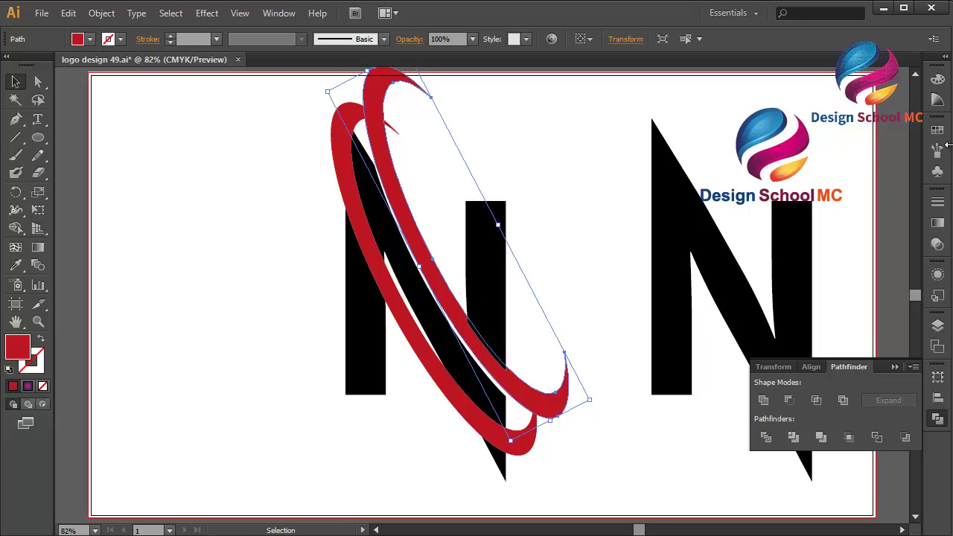
- Fill the selected swoosh with black and reselect the N group
{"action": "left_click", "coordinate": [937, 130]}
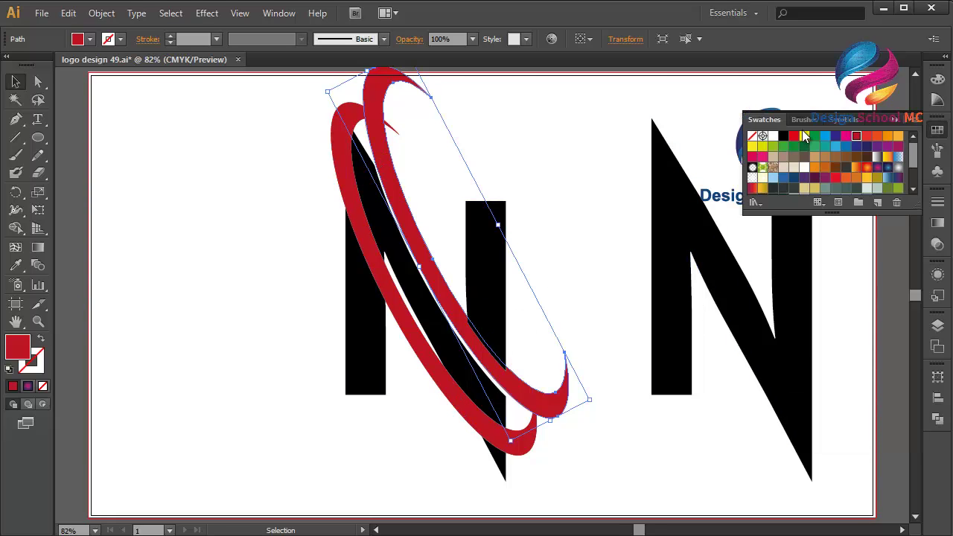
{"action": "left_click", "coordinate": [784, 137]}
{"action": "left_click", "coordinate": [938, 129]}
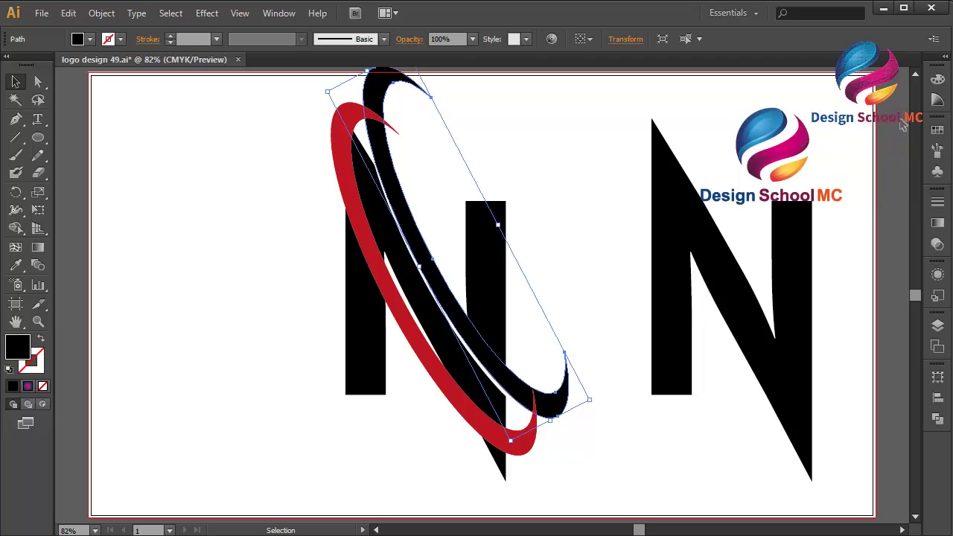
{"action": "left_click", "coordinate": [394, 294]}
{"action": "left_click", "coordinate": [363, 354], "text": "shift"}
{"action": "left_click", "coordinate": [557, 298]}
{"action": "left_click", "coordinate": [481, 284]}
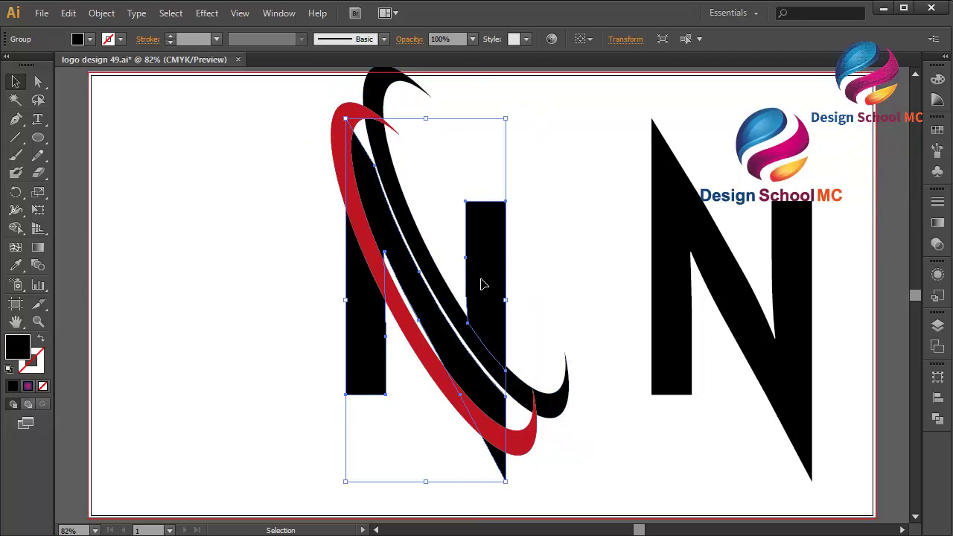
- Ungroup the N and cut the red swoosh shape out of it with Minus Front
{"action": "right_click", "coordinate": [484, 270]}
{"action": "left_click", "coordinate": [532, 351]}
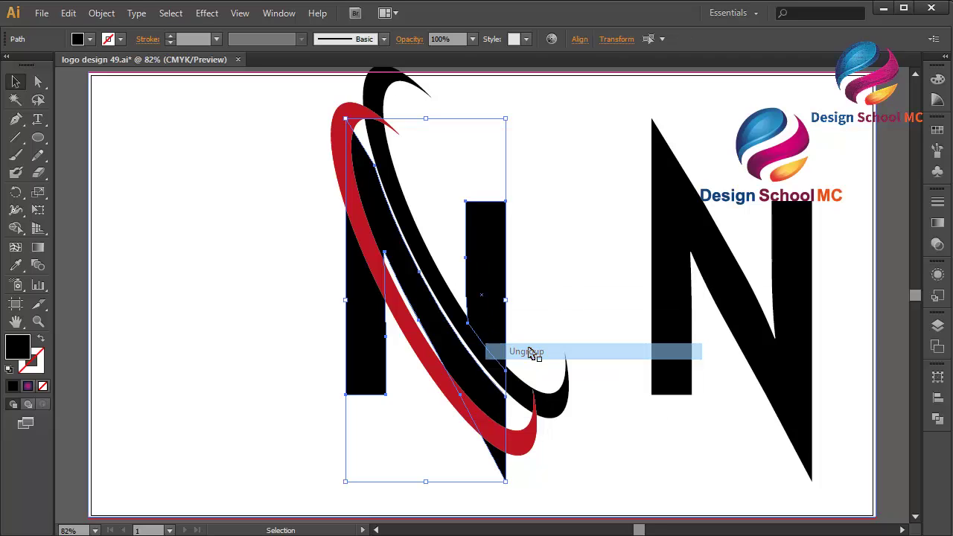
{"action": "left_click", "coordinate": [428, 365]}
{"action": "left_click", "coordinate": [370, 357], "text": "shift"}
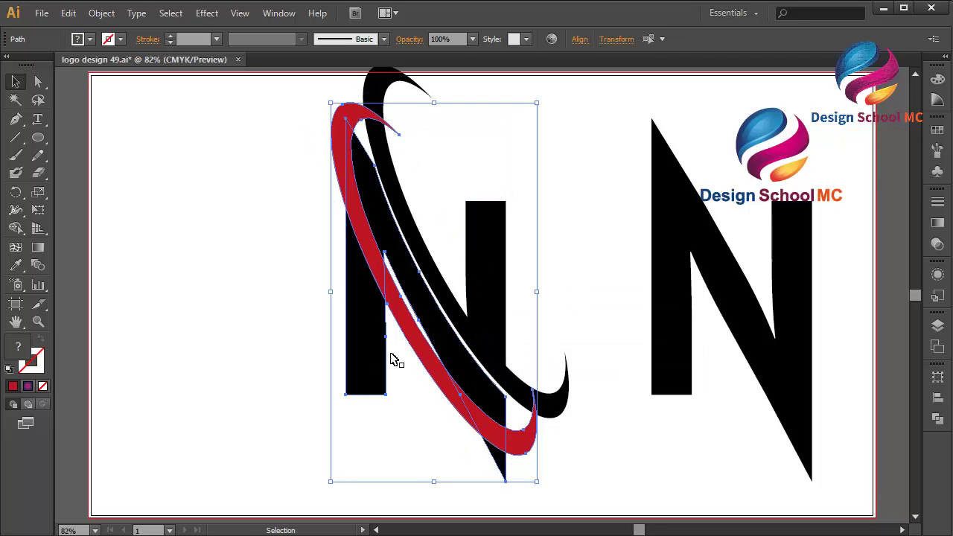
{"action": "left_click", "coordinate": [940, 420]}
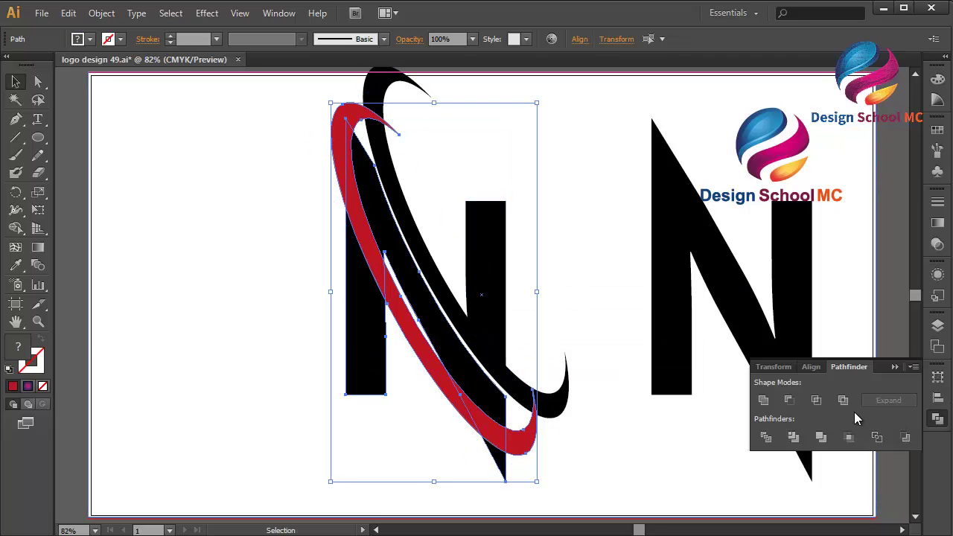
{"action": "left_click", "coordinate": [792, 401]}
{"action": "left_click", "coordinate": [895, 368]}
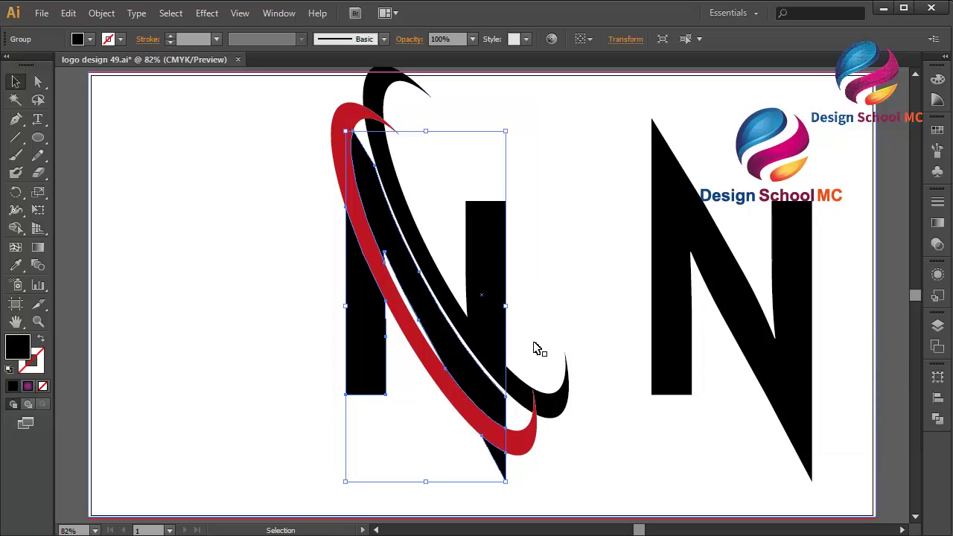
- Ungroup the cut N pieces and delete the leftover inner swoosh fragment
{"action": "right_click", "coordinate": [535, 344]}
{"action": "left_click", "coordinate": [576, 429]}
{"action": "left_click", "coordinate": [573, 432]}
{"action": "left_click", "coordinate": [488, 400]}
{"action": "left_click_drag", "start_coordinate": [469, 365], "coordinate": [268, 362]}
{"action": "key", "text": "Delete"}
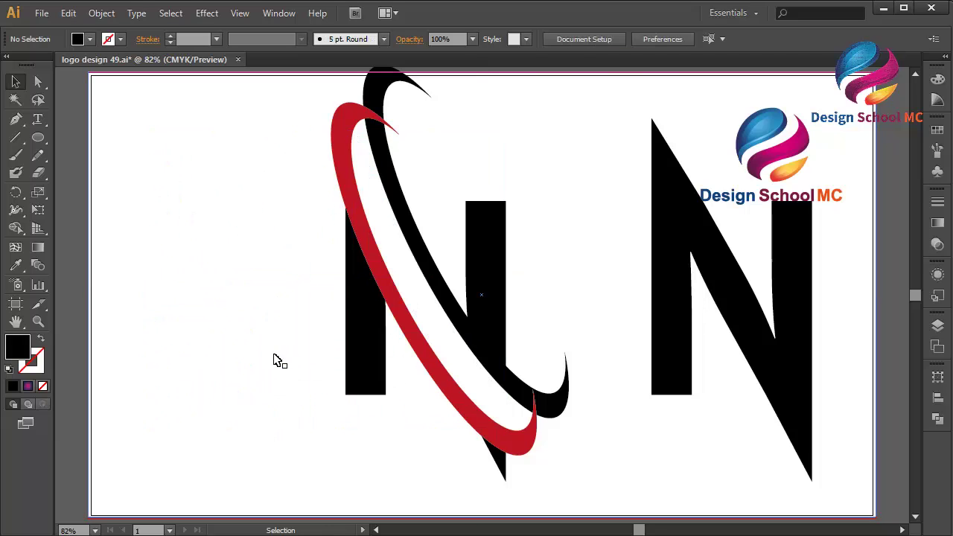
- Draw a closed pen shape covering the top end of the red swoosh
{"action": "key", "text": "p"}
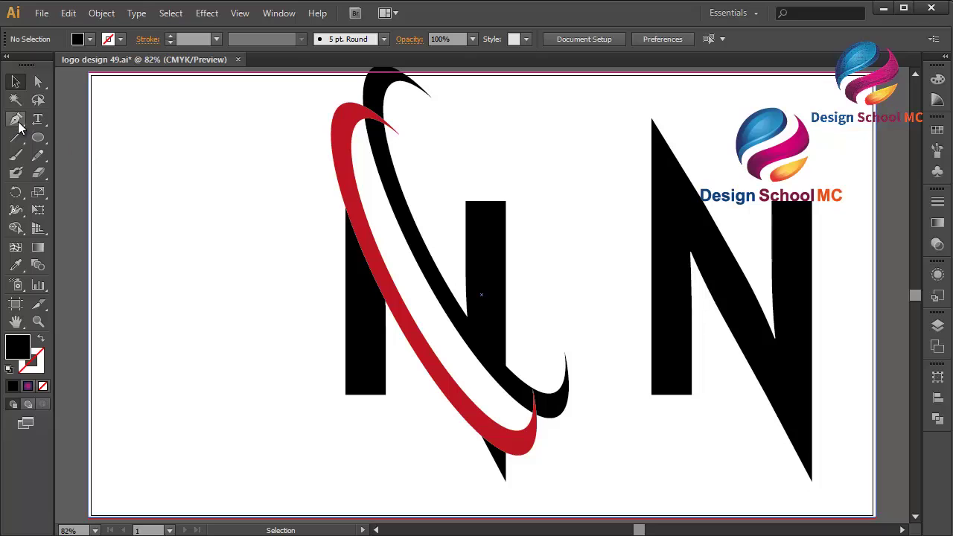
{"action": "left_click_drag", "start_coordinate": [360, 195], "coordinate": [359, 216]}
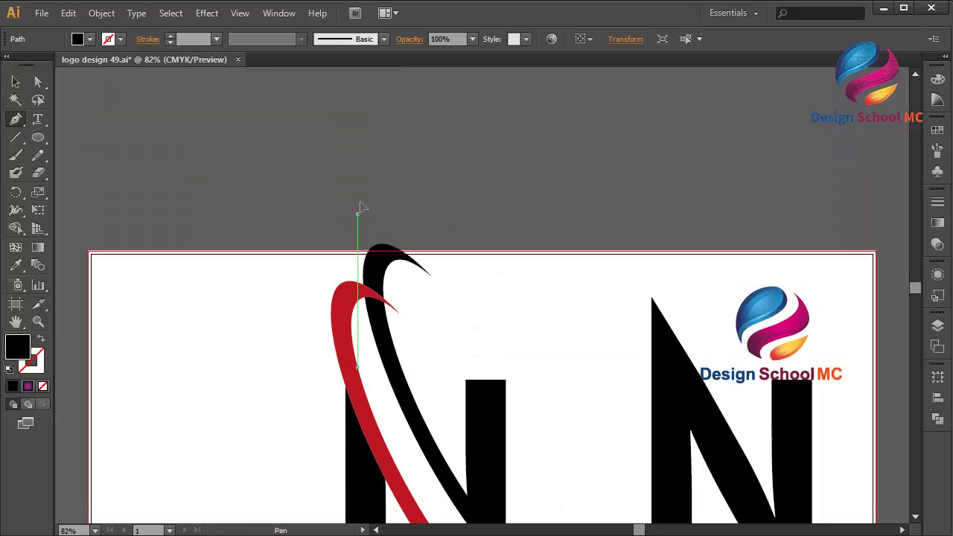
{"action": "left_click_drag", "start_coordinate": [387, 148], "coordinate": [388, 148]}
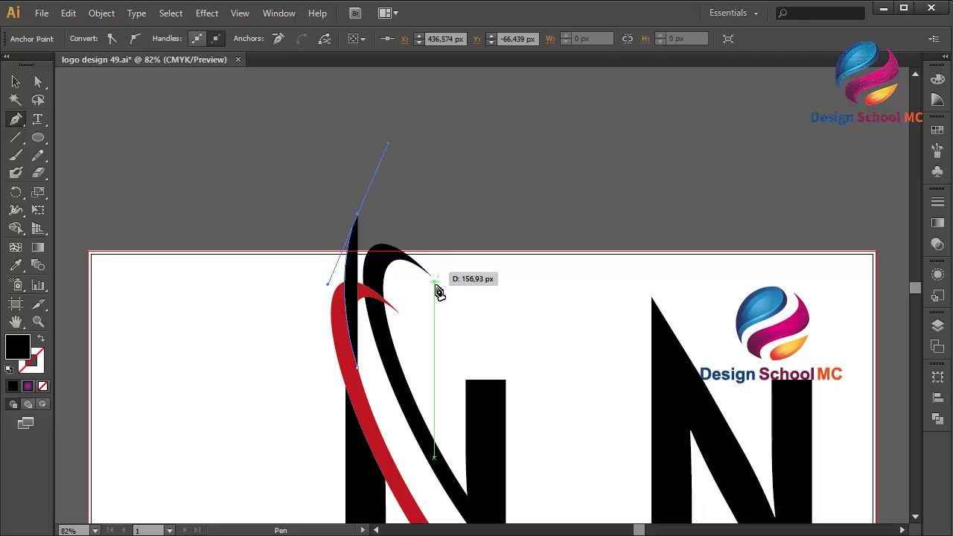
{"action": "left_click", "coordinate": [434, 285]}
{"action": "left_click", "coordinate": [426, 367]}
{"action": "left_click", "coordinate": [360, 370]}
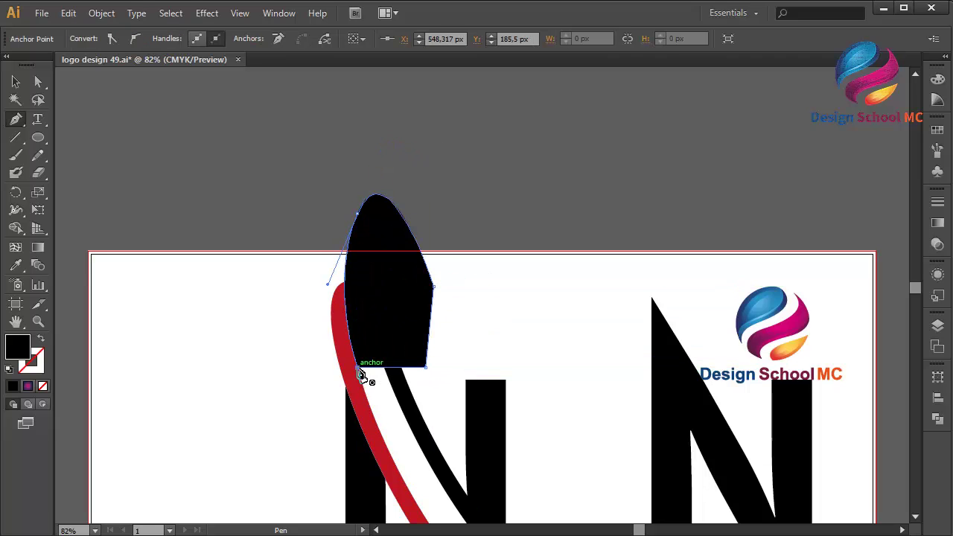
- Subtract the pen shape from the red swoosh with Minus Front to taper its tip
{"action": "left_click", "coordinate": [17, 82]}
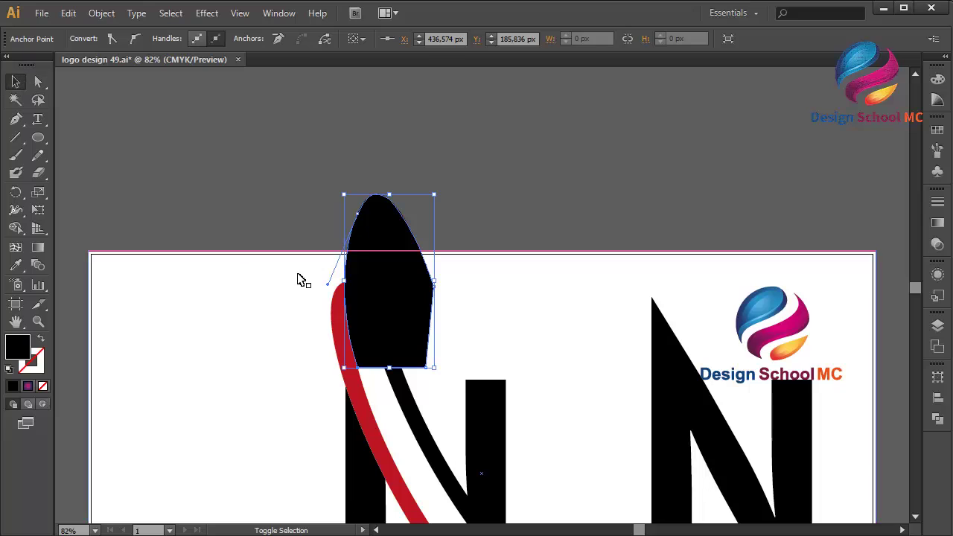
{"action": "left_click", "coordinate": [332, 313]}
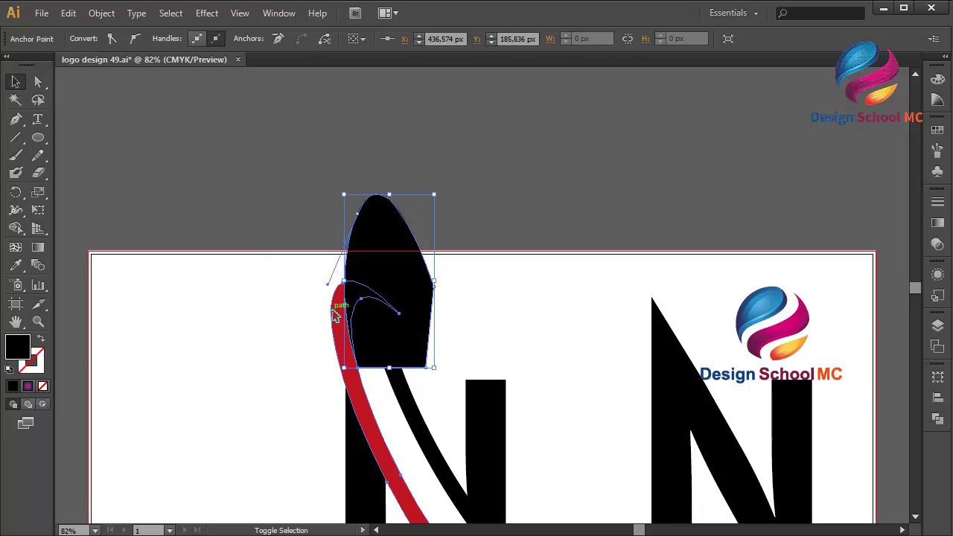
{"action": "left_click", "coordinate": [937, 419]}
{"action": "left_click", "coordinate": [790, 400]}
- Close the Pathfinder panel and delete the small black leftover triangle
{"action": "left_click", "coordinate": [894, 366]}
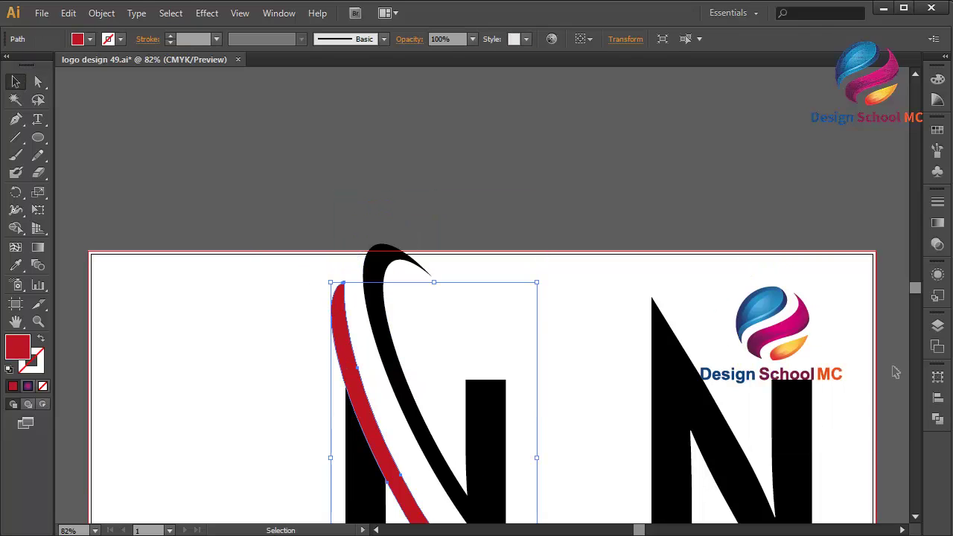
{"action": "scroll", "coordinate": [313, 402], "scroll_direction": "down", "scroll_amount": 10}
{"action": "scroll", "coordinate": [313, 402], "scroll_direction": "up", "scroll_amount": 8}
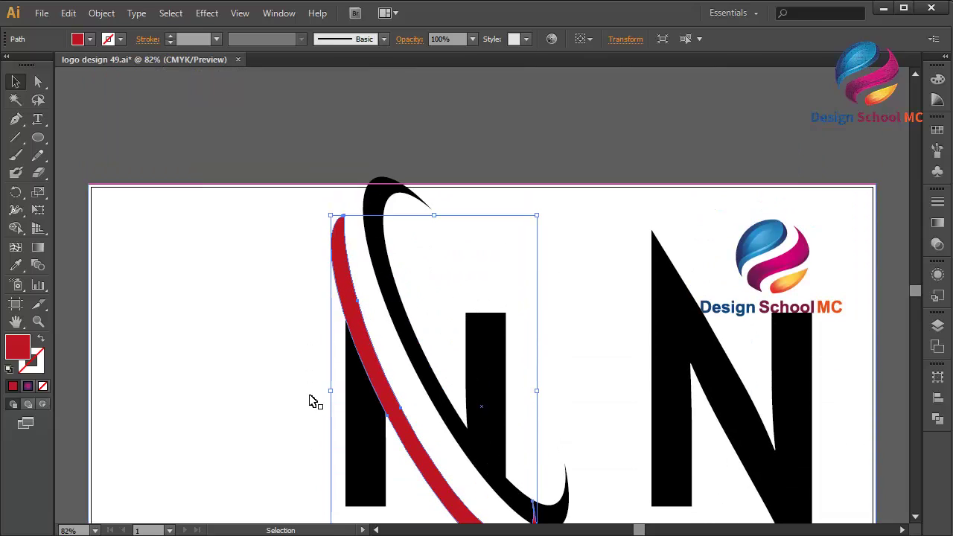
{"action": "scroll", "coordinate": [337, 415], "scroll_direction": "down", "scroll_amount": 11}
{"action": "scroll", "coordinate": [505, 361], "scroll_direction": "up", "scroll_amount": 6}
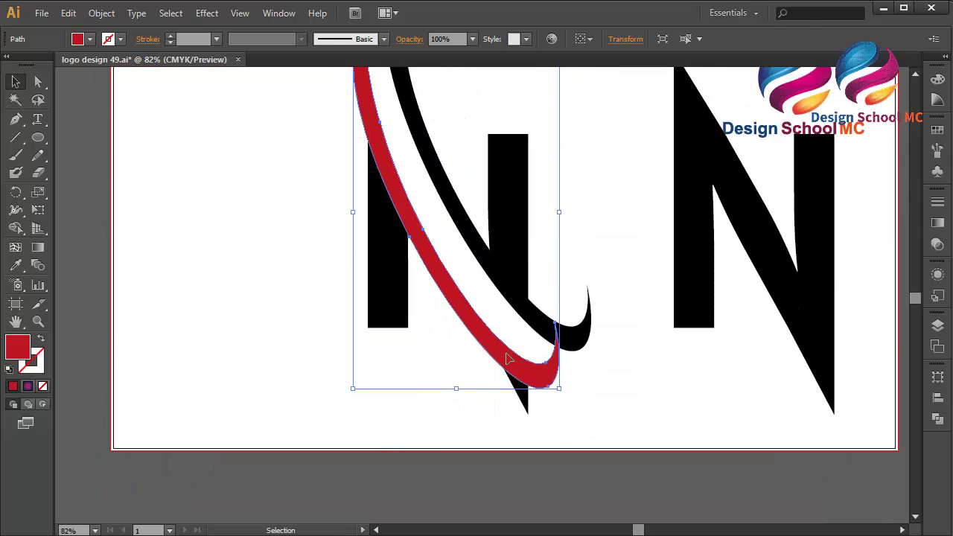
{"action": "left_click", "coordinate": [524, 398]}
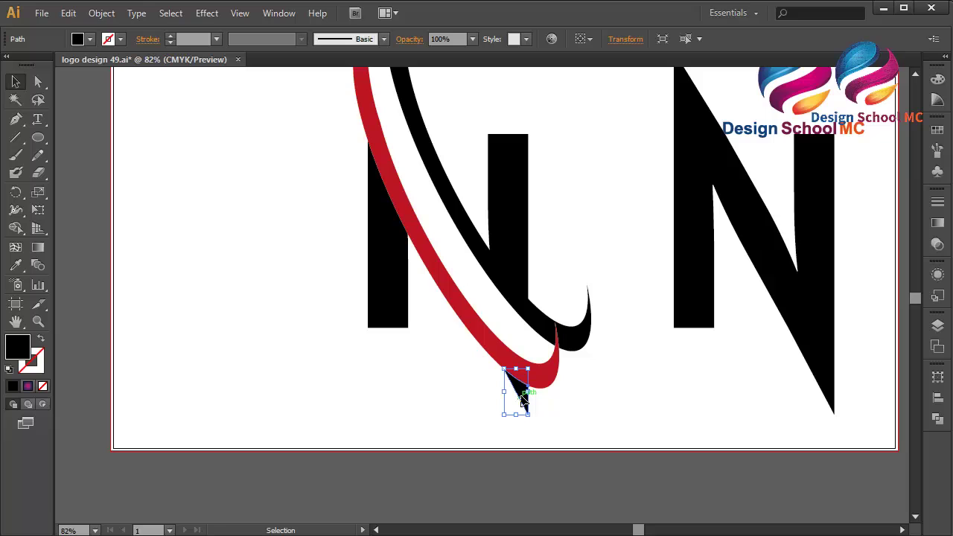
{"action": "key", "text": "Delete"}
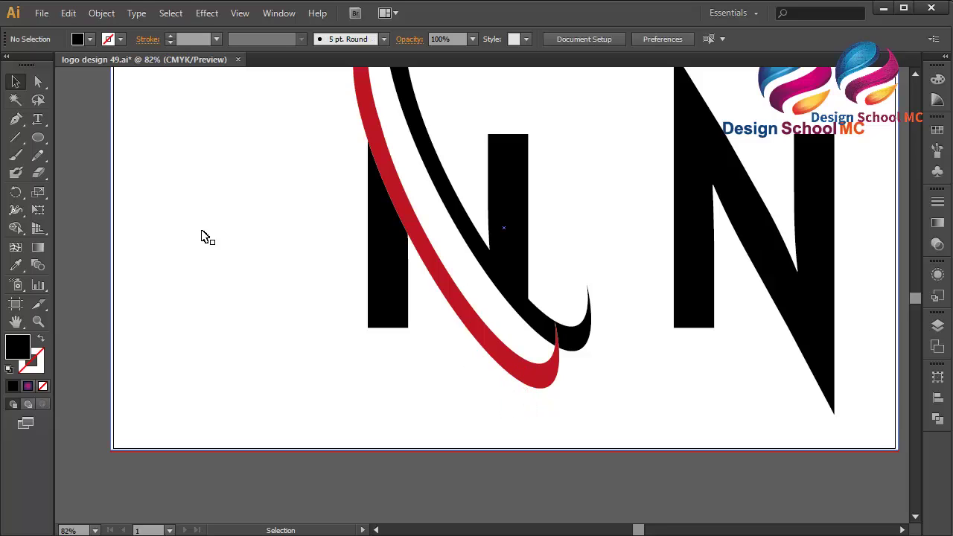
- Draw a closed Pen cutting shape curving around the red swoosh's bottom end
{"action": "left_click", "coordinate": [15, 120]}
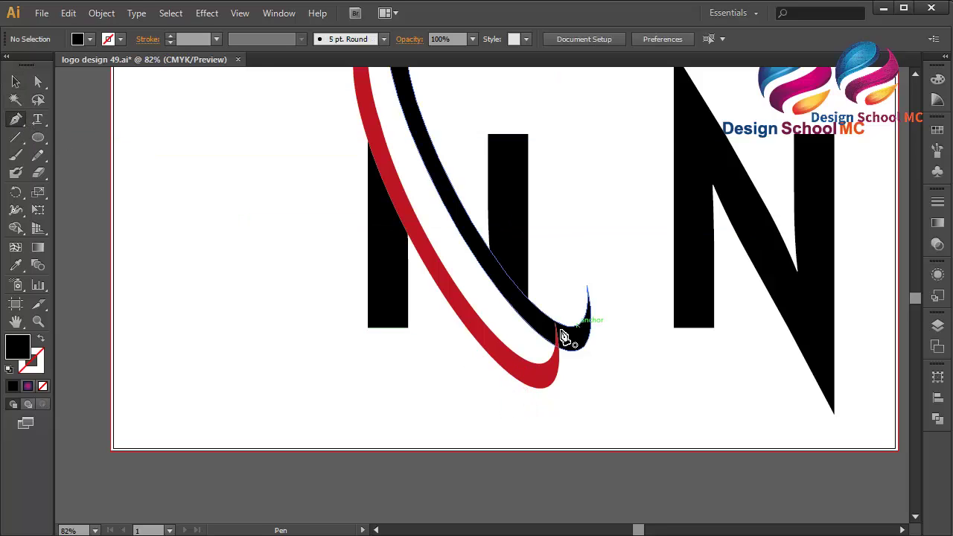
{"action": "left_click", "coordinate": [455, 285]}
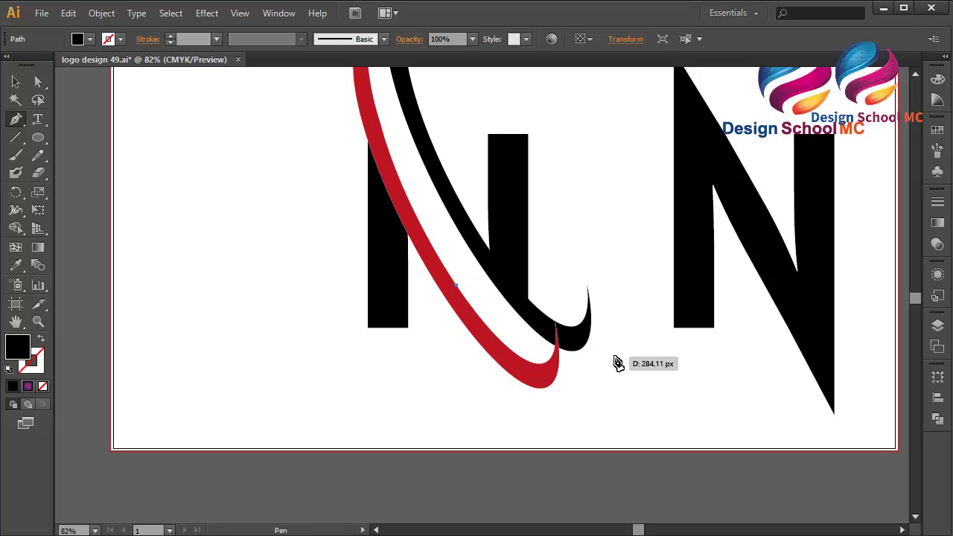
{"action": "left_click_drag", "start_coordinate": [609, 344], "coordinate": [674, 255]}
{"action": "left_click", "coordinate": [564, 265]}
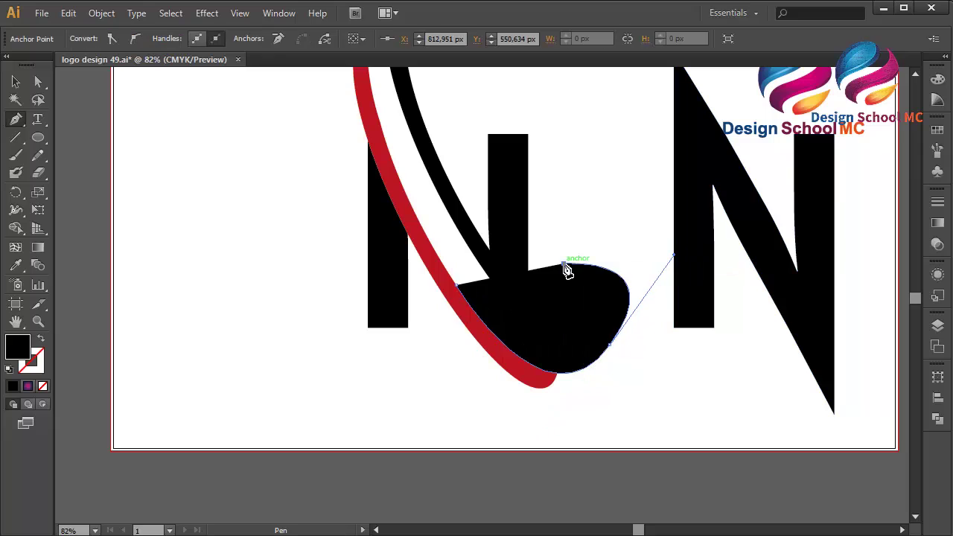
{"action": "left_click", "coordinate": [458, 285]}
- Subtract the cutting shape from the red swoosh with Pathfinder Minus Front
{"action": "left_click", "coordinate": [16, 81]}
{"action": "left_click", "coordinate": [404, 181], "text": "shift"}
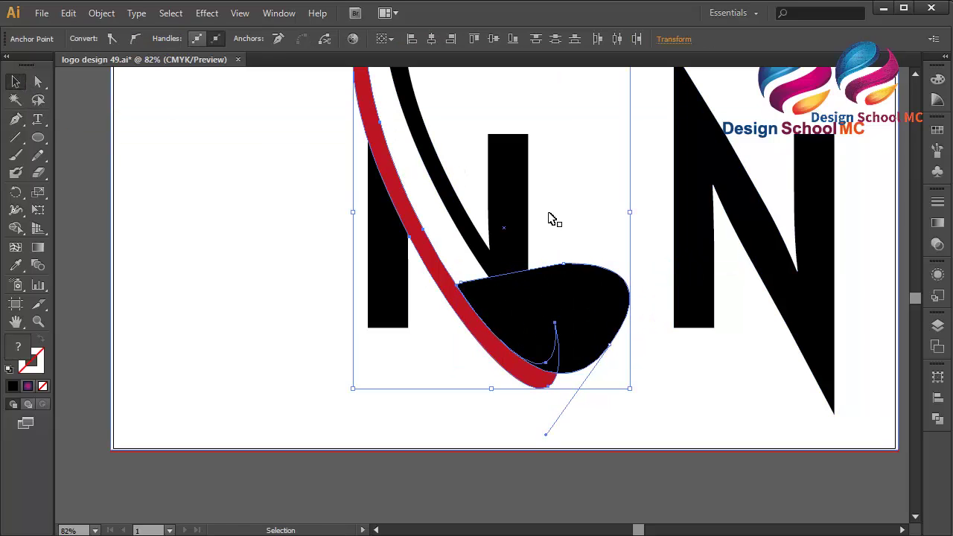
{"action": "left_click", "coordinate": [938, 419]}
{"action": "left_click", "coordinate": [789, 401]}
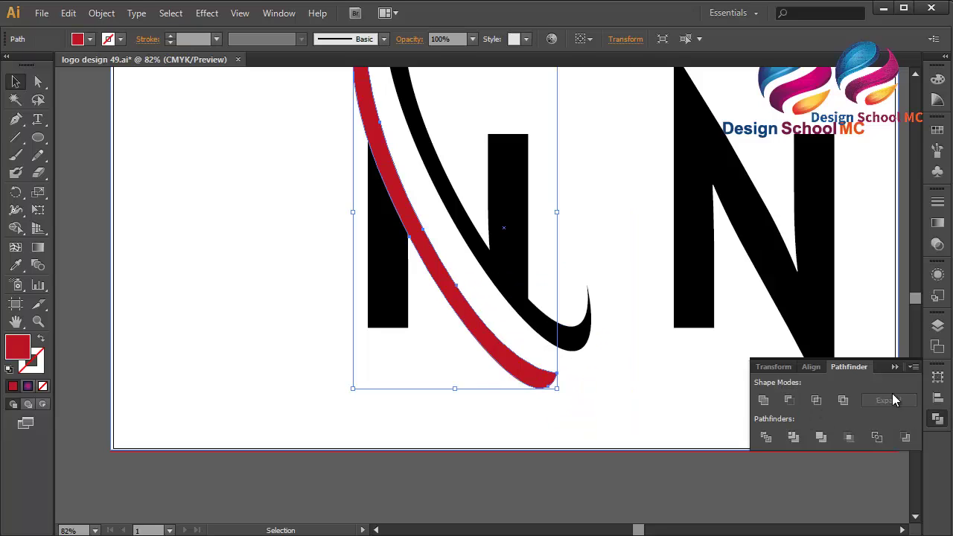
{"action": "left_click", "coordinate": [894, 368]}
- Draw a closed curved Pen shape along the red swoosh's upper edge above the artboard
{"action": "left_click", "coordinate": [806, 493]}
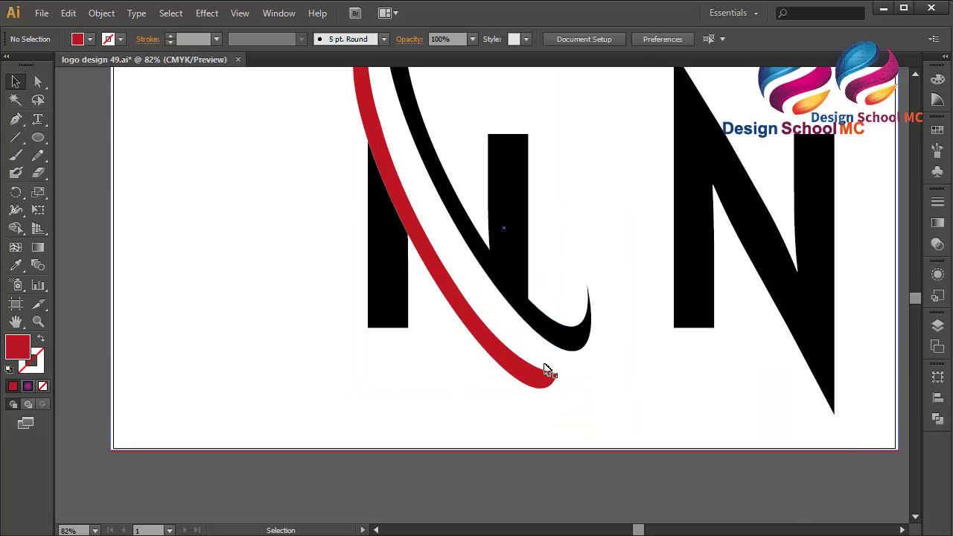
{"action": "scroll", "coordinate": [645, 399], "scroll_direction": "up", "scroll_amount": 3}
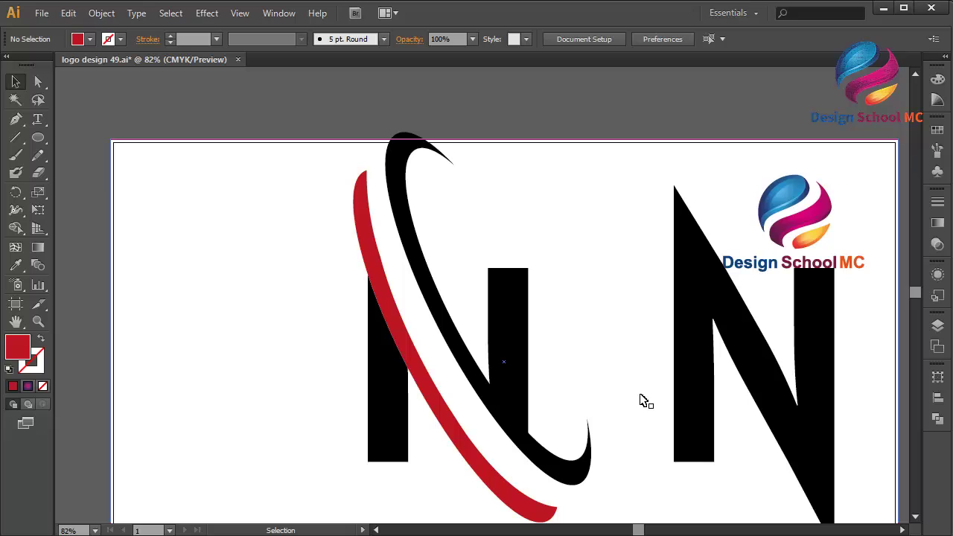
{"action": "left_click", "coordinate": [16, 119]}
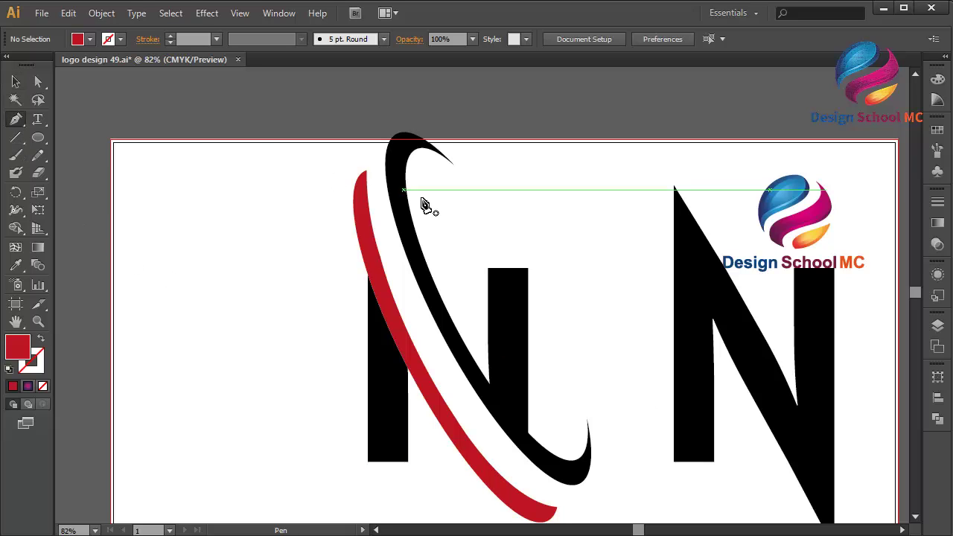
{"action": "left_click", "coordinate": [371, 218]}
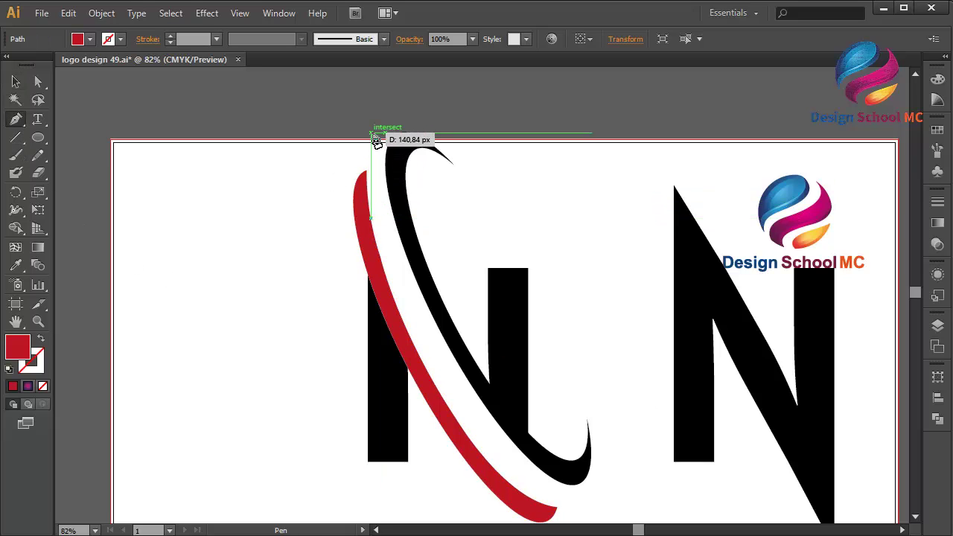
{"action": "mouse_move", "coordinate": [372, 135]}
{"action": "left_mouse_down"}
{"action": "mouse_move", "coordinate": [379, 105]}
{"action": "mouse_move", "coordinate": [372, 149]}
{"action": "left_mouse_up"}
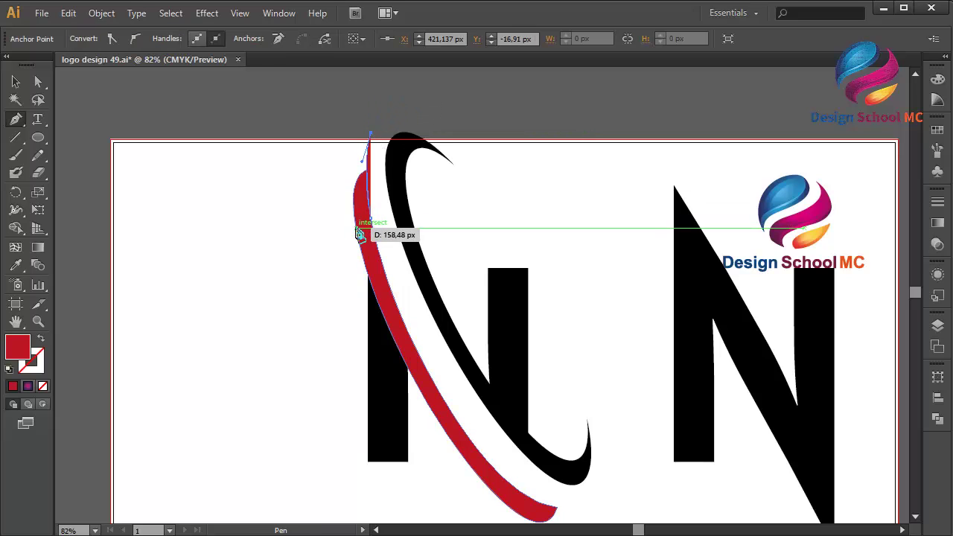
{"action": "left_click_drag", "start_coordinate": [359, 234], "coordinate": [368, 290]}
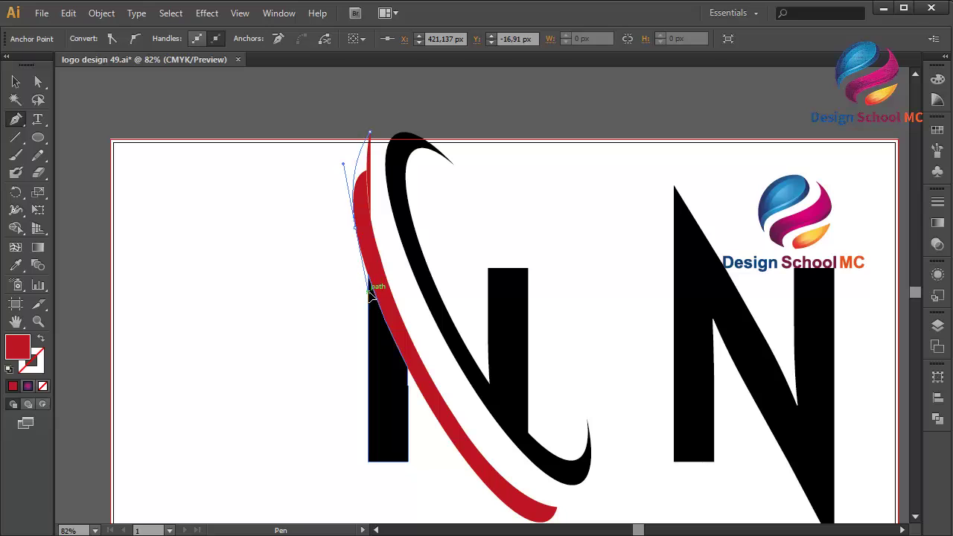
{"action": "left_click", "coordinate": [374, 221]}
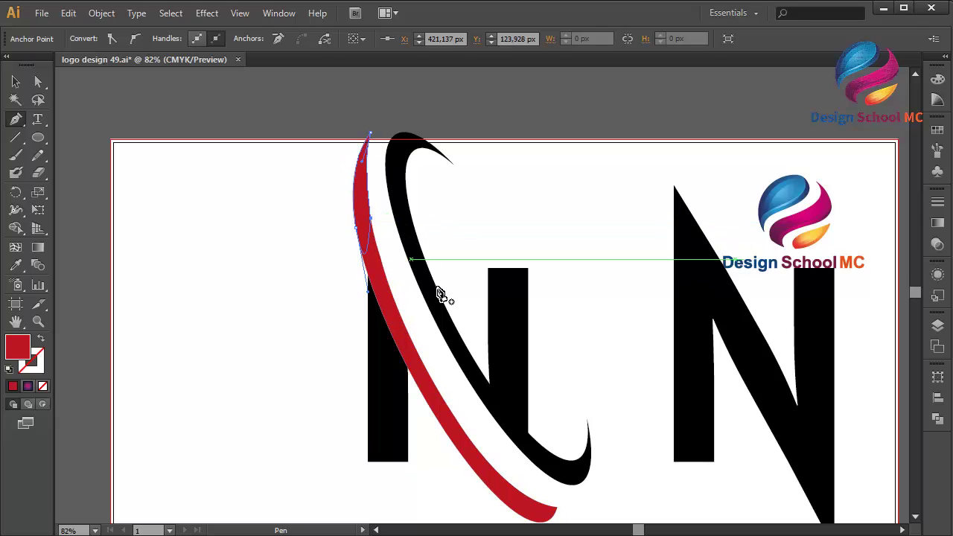
- Draw the red swoosh's pointed, upturned lower tail, then zoom out to 66.67%
{"action": "scroll", "coordinate": [423, 274], "scroll_direction": "down", "scroll_amount": 5}
{"action": "left_click", "coordinate": [496, 204]}
{"action": "left_click_drag", "start_coordinate": [590, 230], "coordinate": [632, 200]}
{"action": "left_click", "coordinate": [593, 232]}
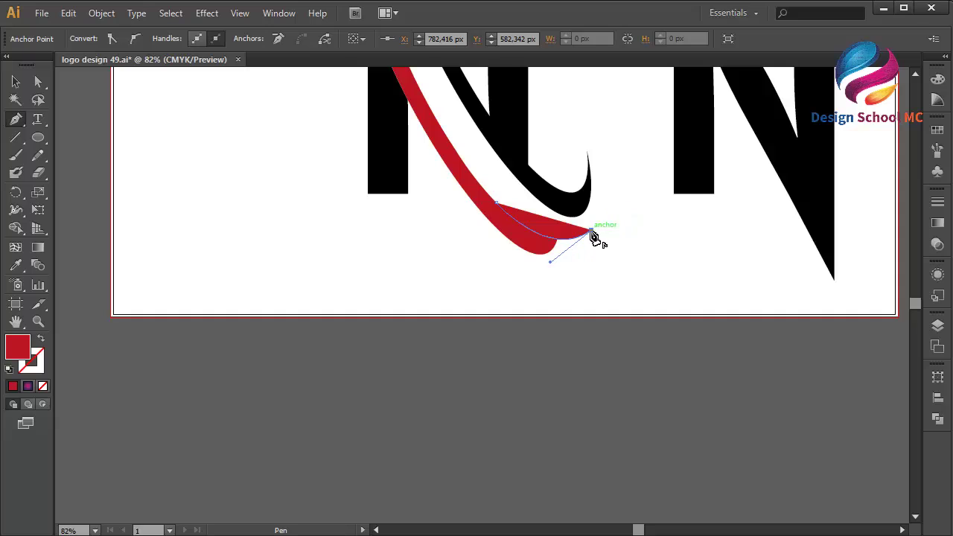
{"action": "left_click_drag", "start_coordinate": [493, 229], "coordinate": [423, 154]}
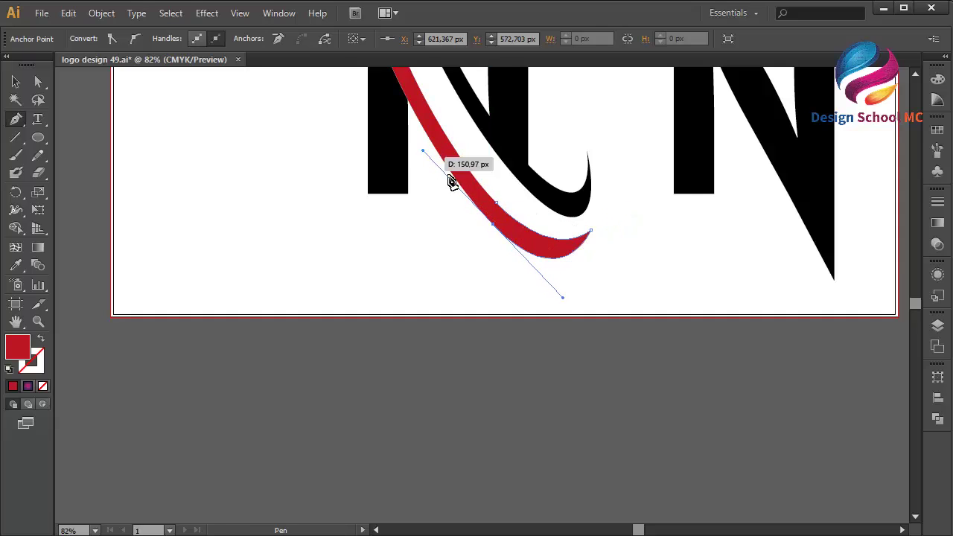
{"action": "left_click_drag", "start_coordinate": [498, 229], "coordinate": [501, 210]}
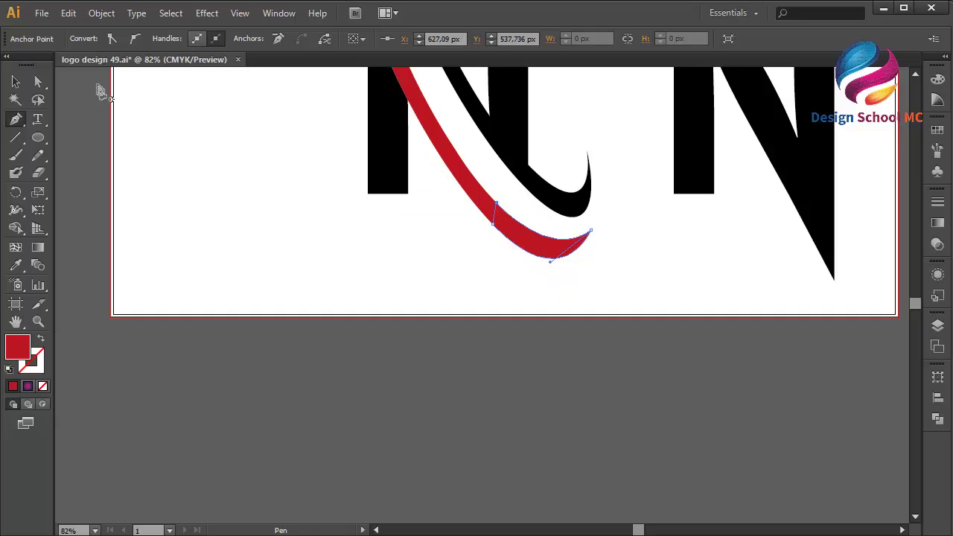
{"action": "left_click", "coordinate": [16, 81]}
{"action": "scroll", "coordinate": [377, 201], "scroll_direction": "up", "scroll_amount": 8}
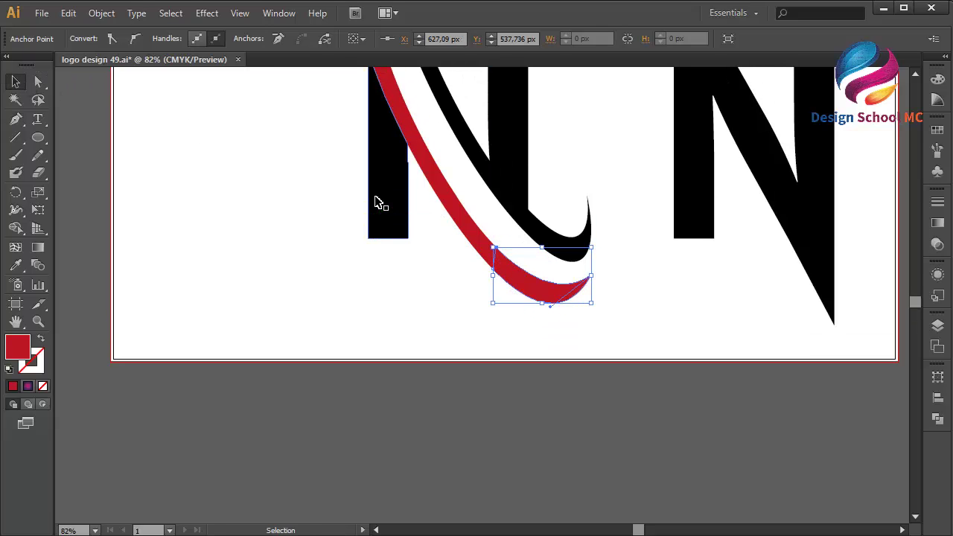
{"action": "key", "text": "ctrl+minus"}
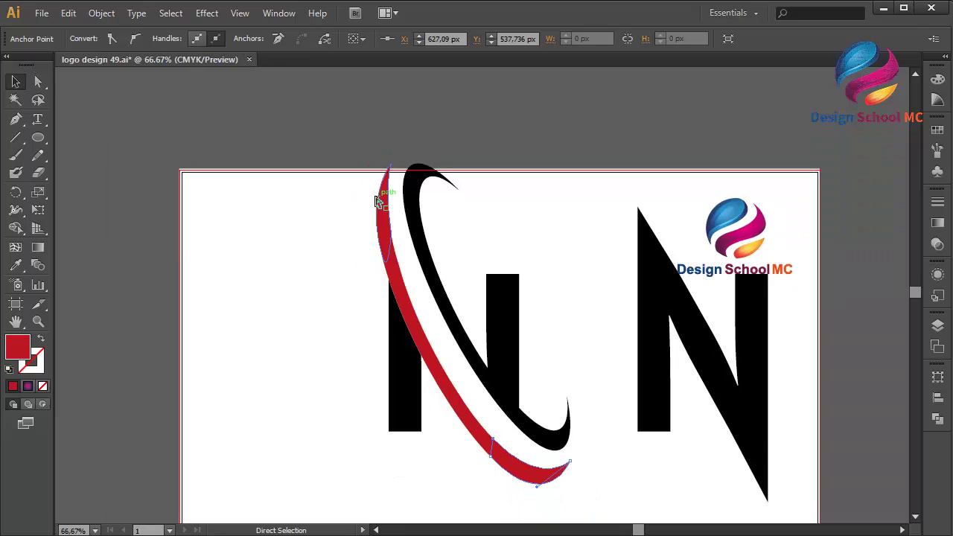
- Fill the red swoosh and the N's left stem with a top-to-bottom pink-purple gradient
{"action": "left_click", "coordinate": [381, 229]}
{"action": "left_click", "coordinate": [405, 308], "text": "shift"}
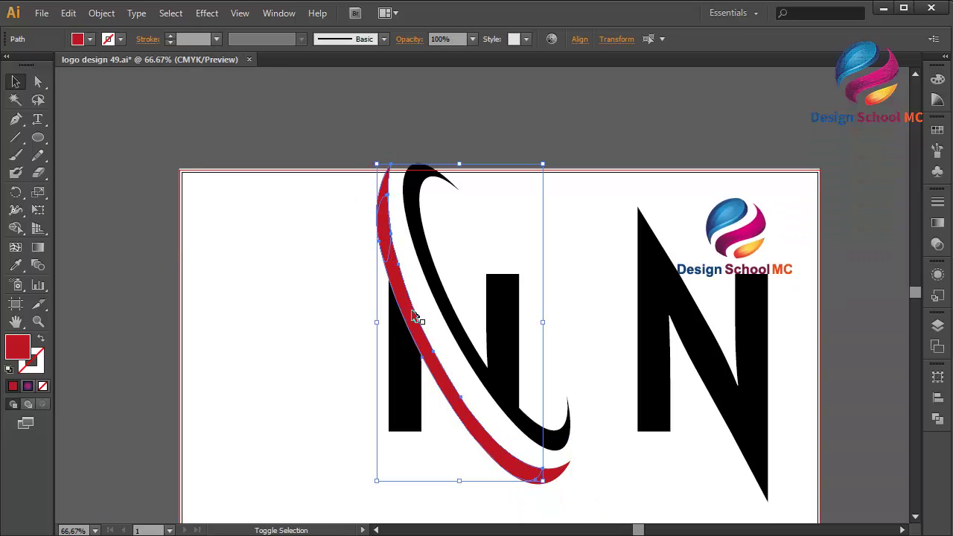
{"action": "left_click", "coordinate": [395, 404], "text": "shift"}
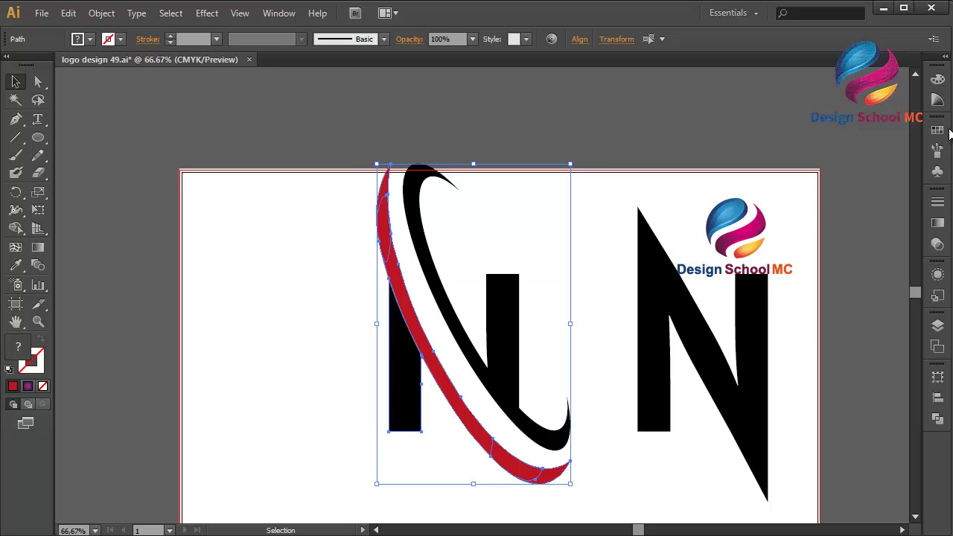
{"action": "left_click", "coordinate": [941, 132]}
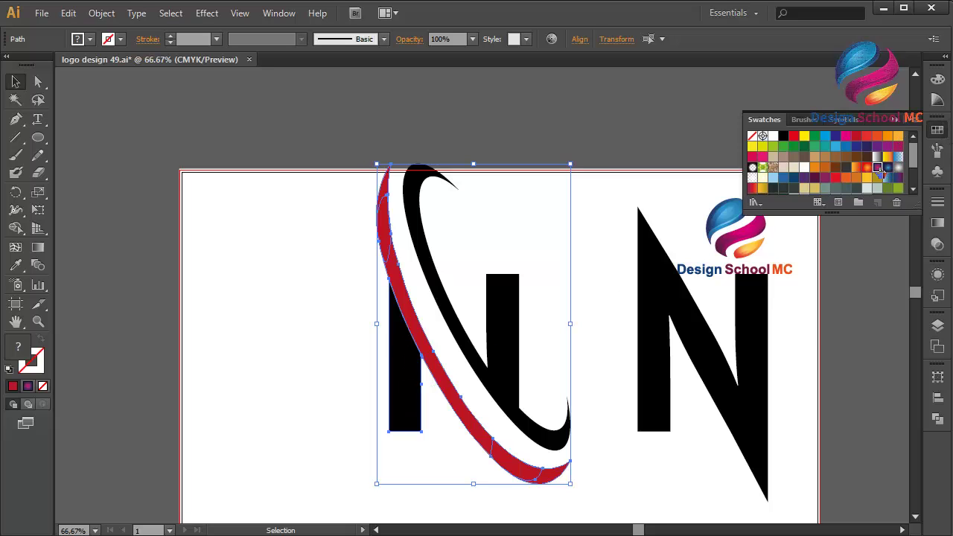
{"action": "left_click", "coordinate": [893, 169]}
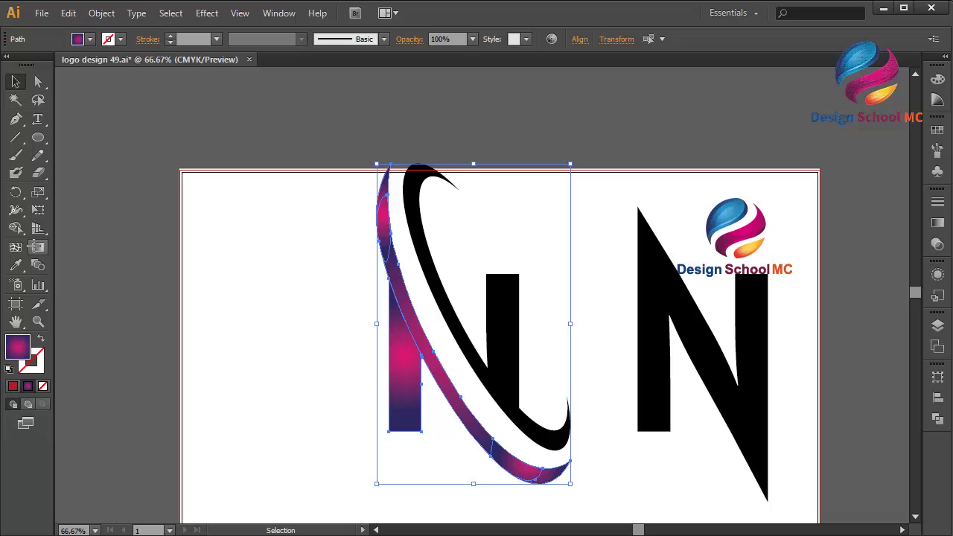
{"action": "left_click", "coordinate": [38, 250]}
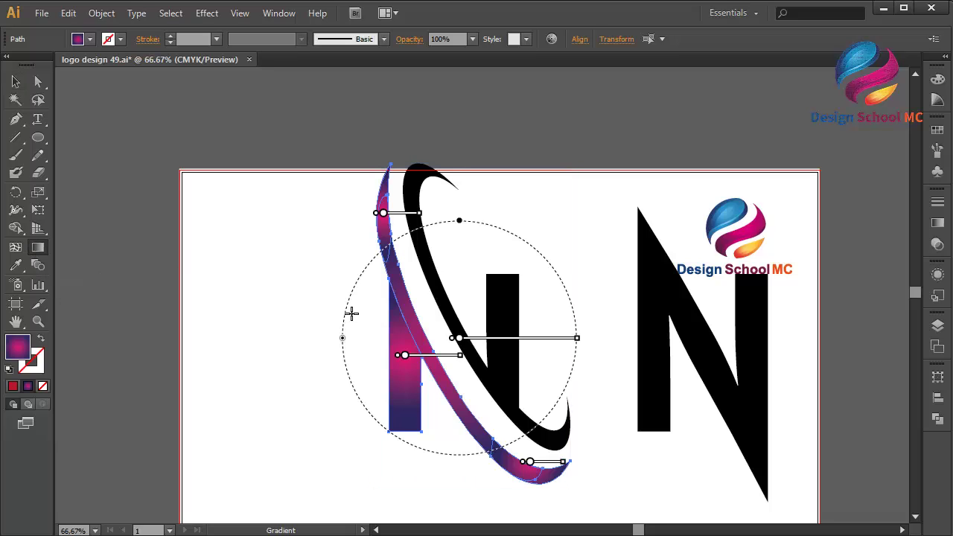
{"action": "left_click_drag", "start_coordinate": [453, 206], "coordinate": [445, 484]}
- Deselect and move the spare black N up and to the right
{"action": "left_click", "coordinate": [15, 82]}
{"action": "left_click", "coordinate": [204, 124]}
{"action": "left_click_drag", "start_coordinate": [754, 396], "coordinate": [775, 233]}
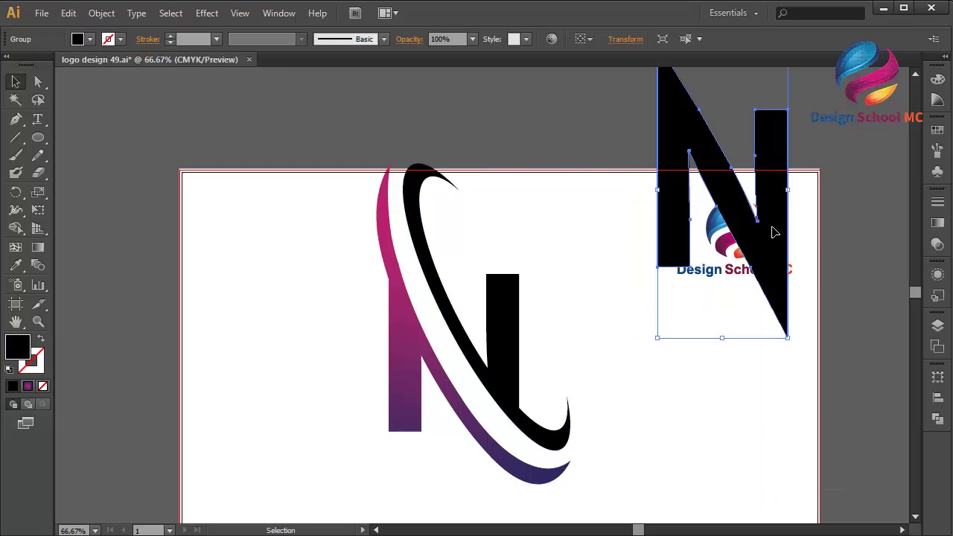
- Delete the spare black N and give the black swoosh a red-orange gradient
{"action": "key", "text": "Delete"}
{"action": "left_click", "coordinate": [501, 330]}
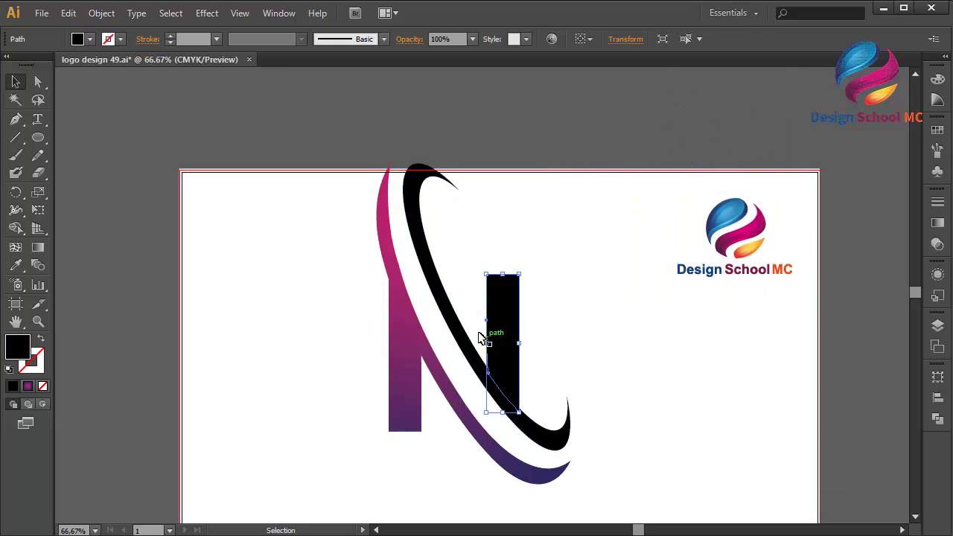
{"action": "left_click", "coordinate": [460, 327]}
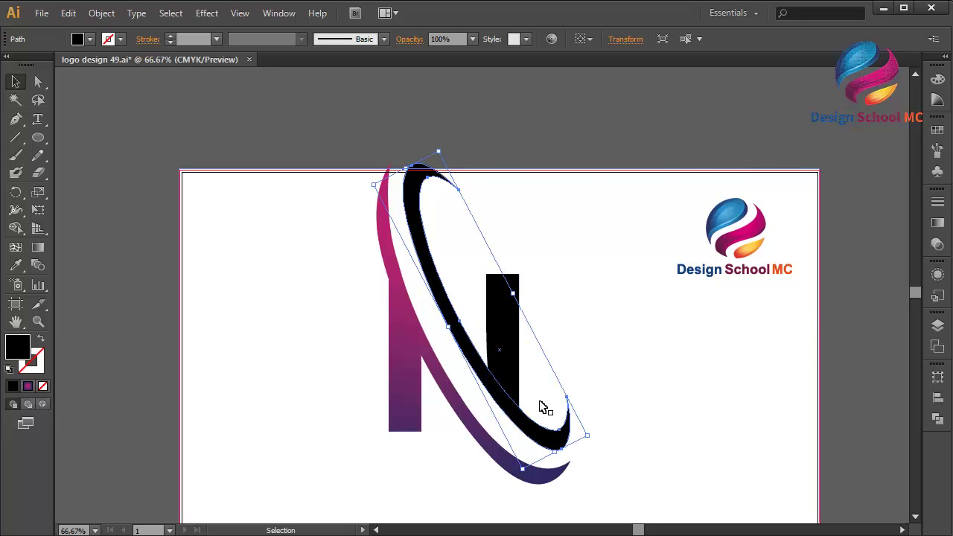
{"action": "left_click", "coordinate": [937, 132]}
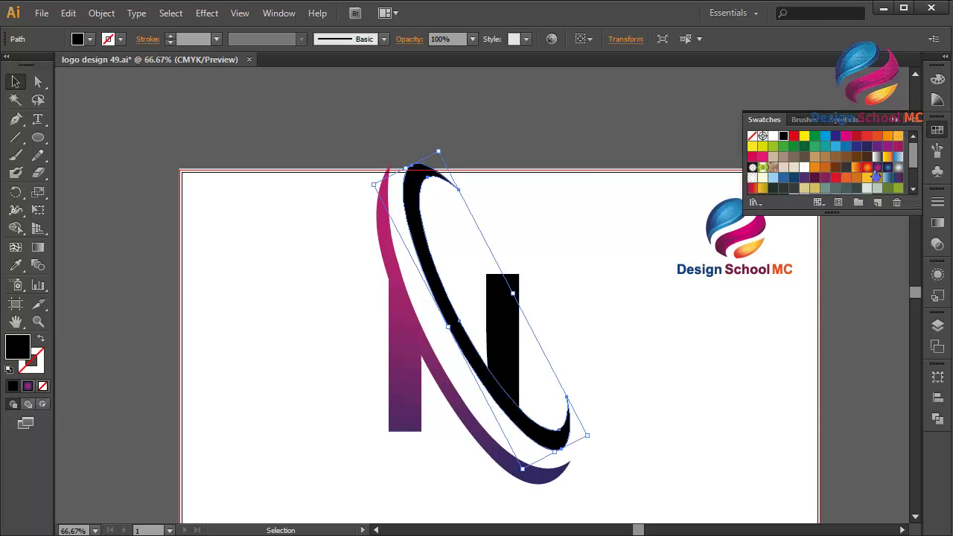
{"action": "left_click", "coordinate": [868, 168]}
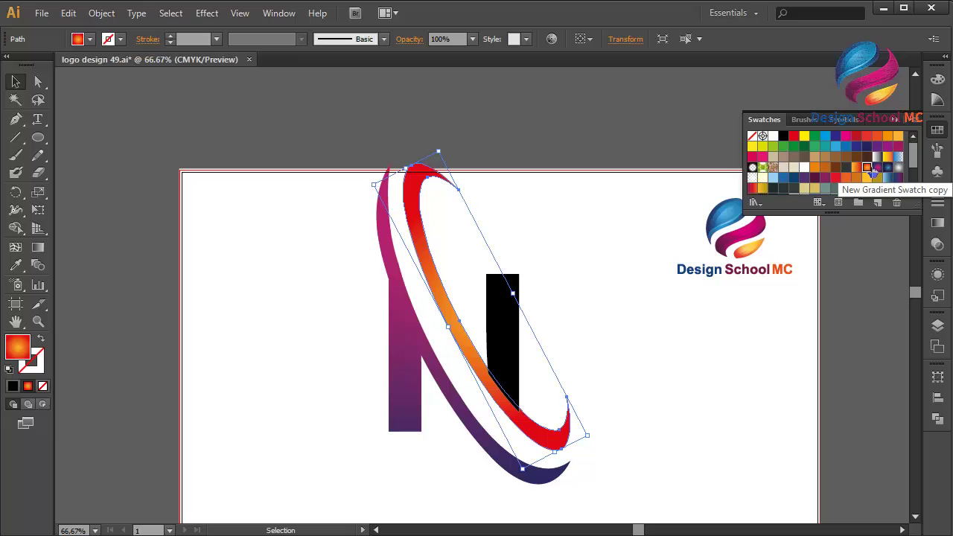
- Fill the right stem and swoosh with a vertical blue gradient, then deselect
{"action": "left_click", "coordinate": [493, 359]}
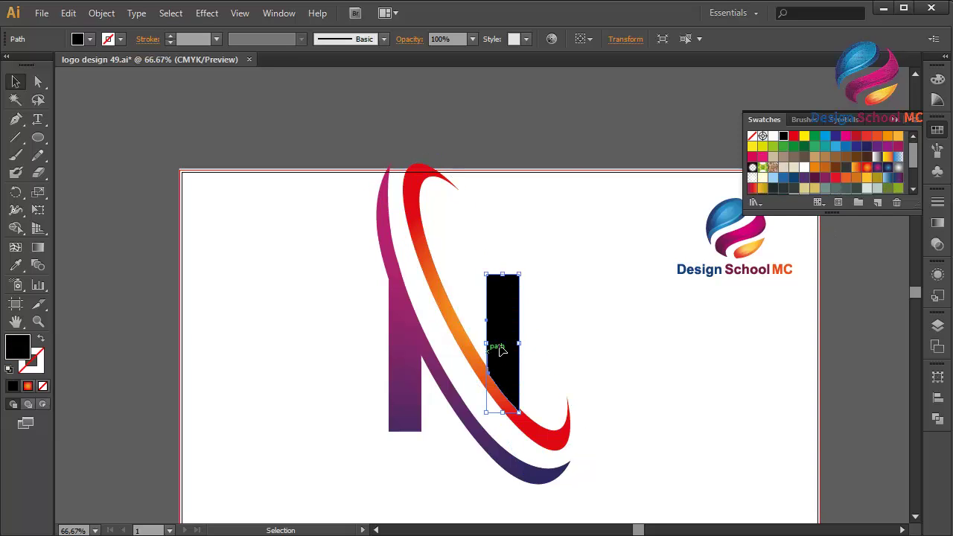
{"action": "left_click", "coordinate": [457, 335], "text": "shift"}
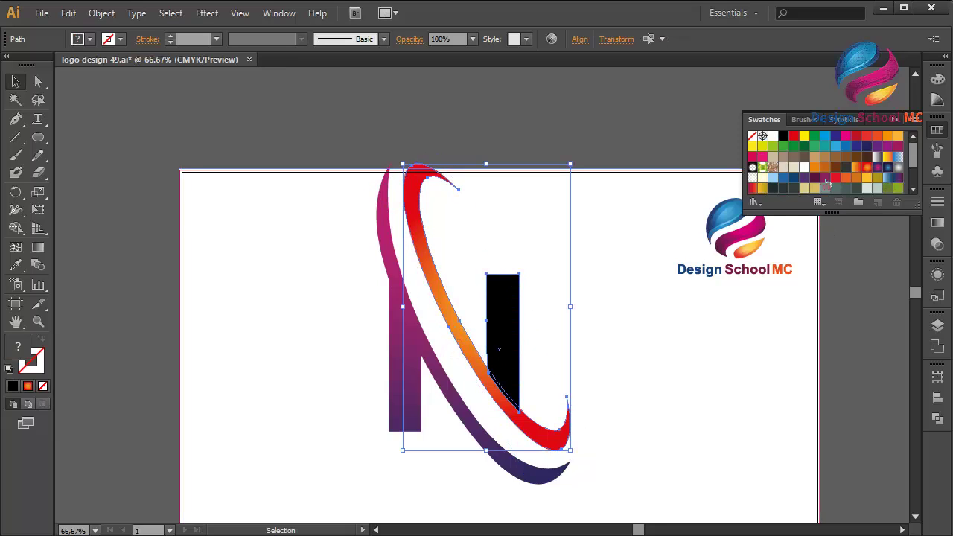
{"action": "left_click", "coordinate": [868, 168]}
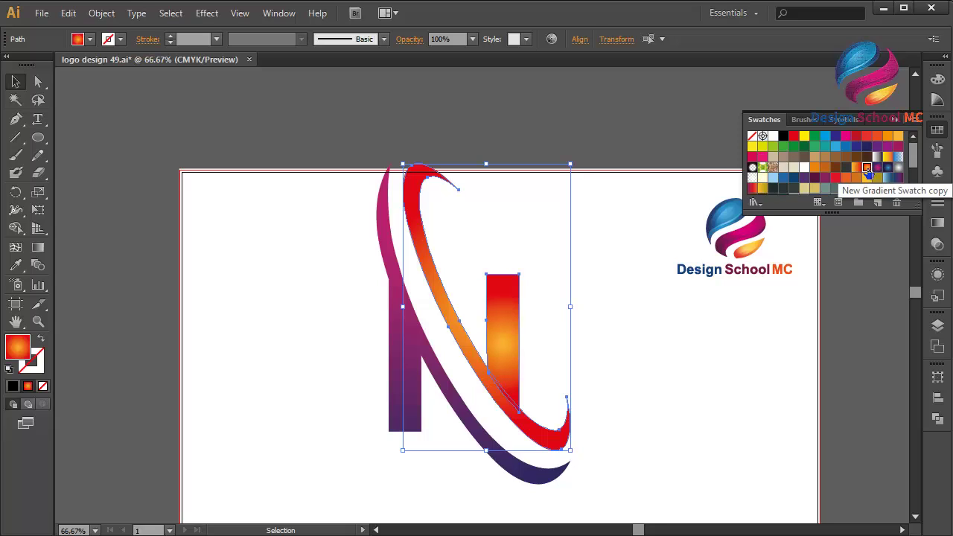
{"action": "left_click", "coordinate": [888, 168]}
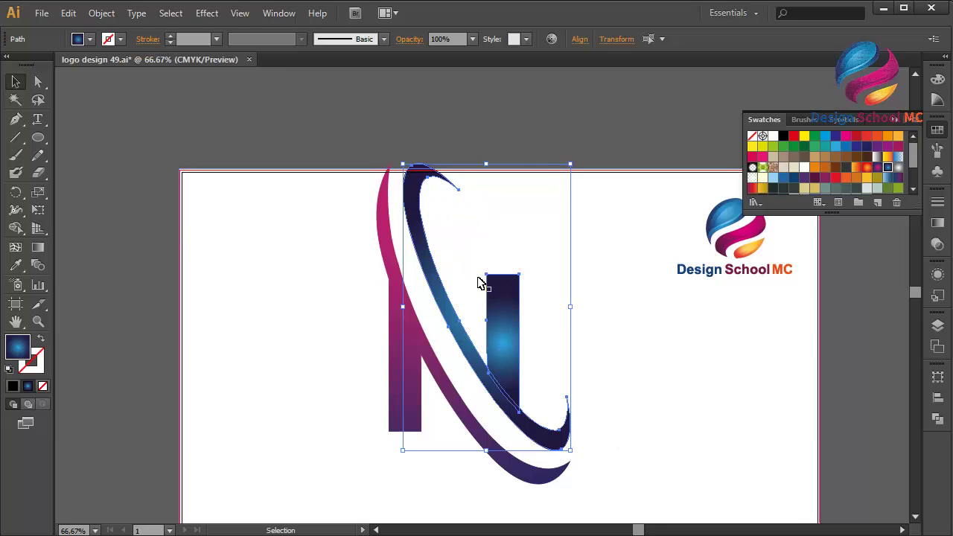
{"action": "left_click", "coordinate": [38, 250]}
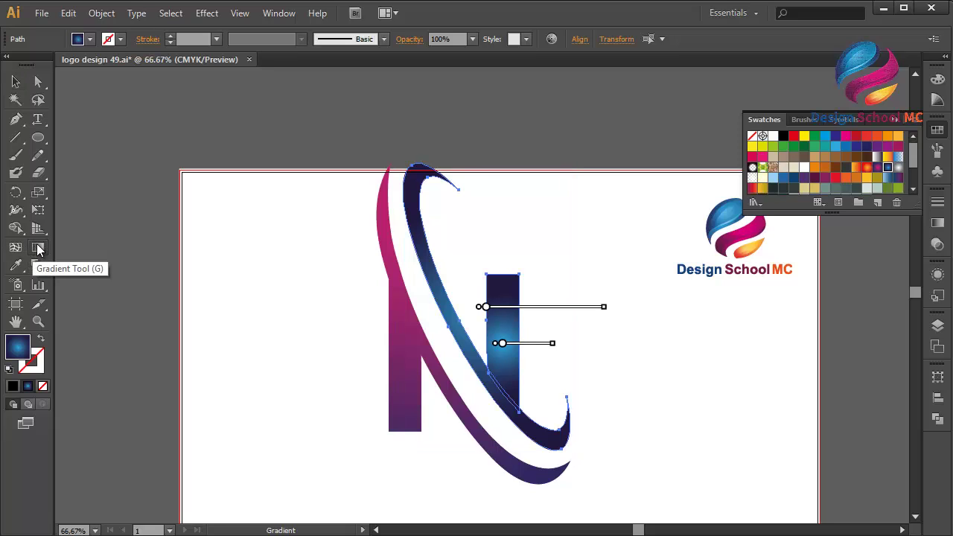
{"action": "left_click_drag", "start_coordinate": [487, 175], "coordinate": [491, 492]}
{"action": "key", "text": "v"}
{"action": "left_click", "coordinate": [93, 130]}
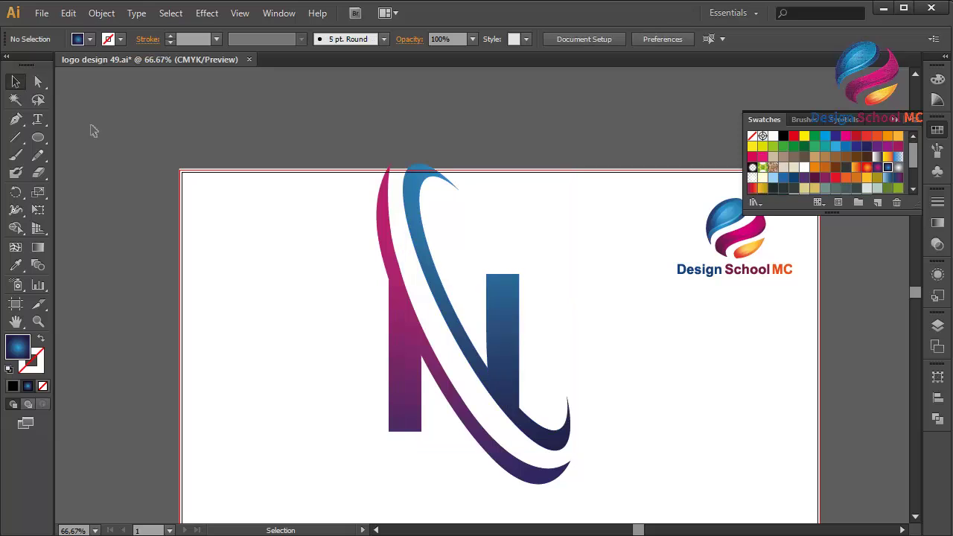
- Marquee-select all the N logo pieces and group them
{"action": "left_click_drag", "start_coordinate": [257, 124], "coordinate": [600, 502]}
{"action": "right_click", "coordinate": [616, 474]}
{"action": "left_click", "coordinate": [648, 323]}
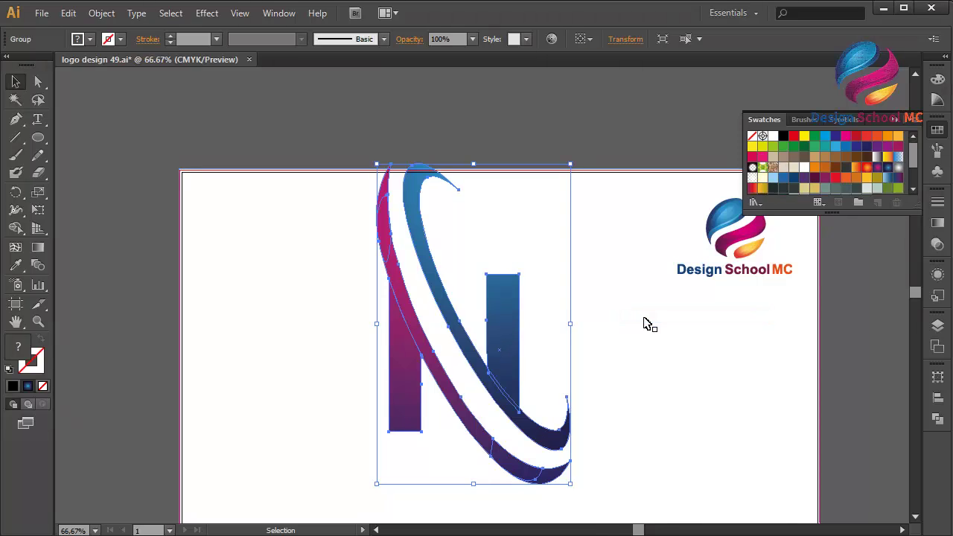
- Move the logo group slightly down and right, deselect, and fit the artboard with Ctrl+0
{"action": "key", "text": "a"}
{"action": "scroll", "coordinate": [647, 324], "scroll_direction": "up", "scroll_amount": 1}
{"action": "scroll", "coordinate": [647, 324], "scroll_direction": "down", "scroll_amount": 2}
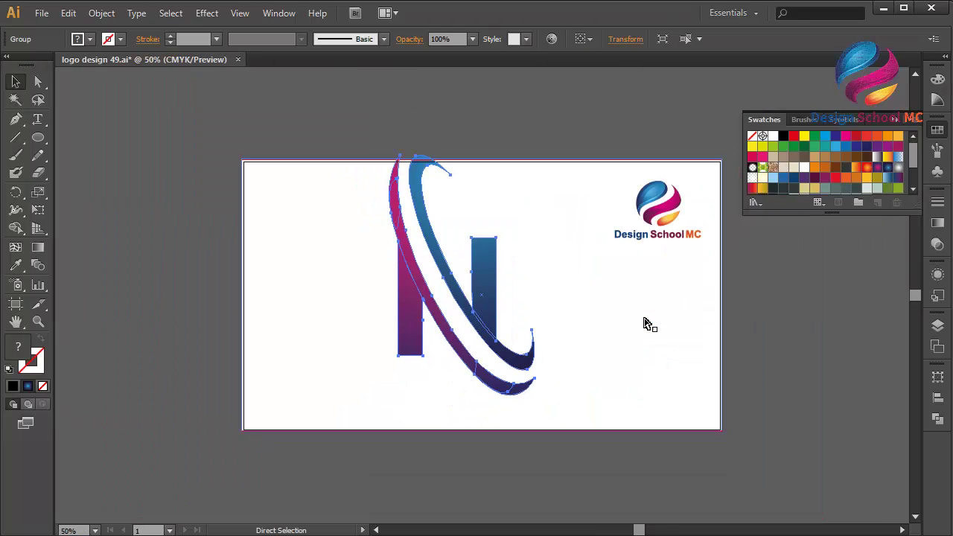
{"action": "scroll", "coordinate": [647, 323], "scroll_direction": "up", "scroll_amount": 2}
{"action": "key", "text": "v"}
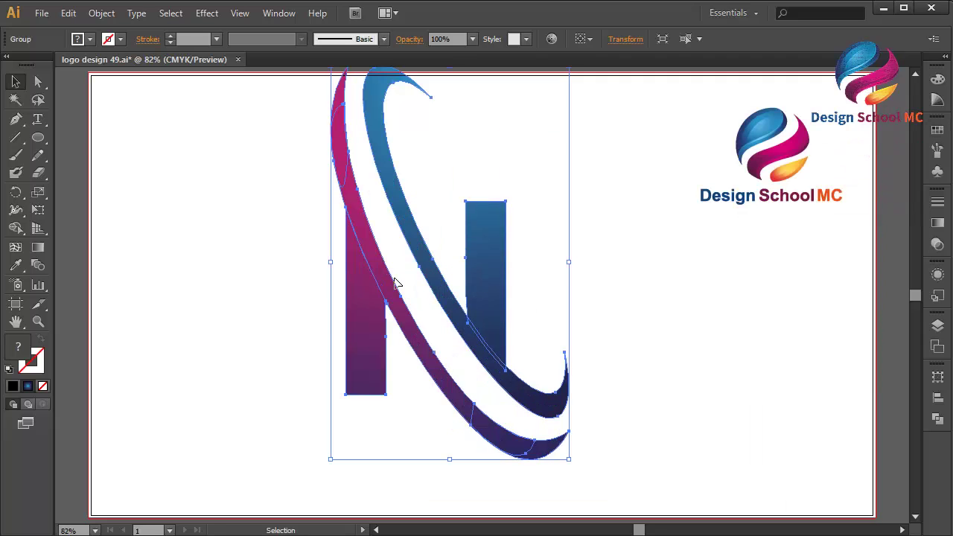
{"action": "left_click_drag", "start_coordinate": [475, 273], "coordinate": [488, 302]}
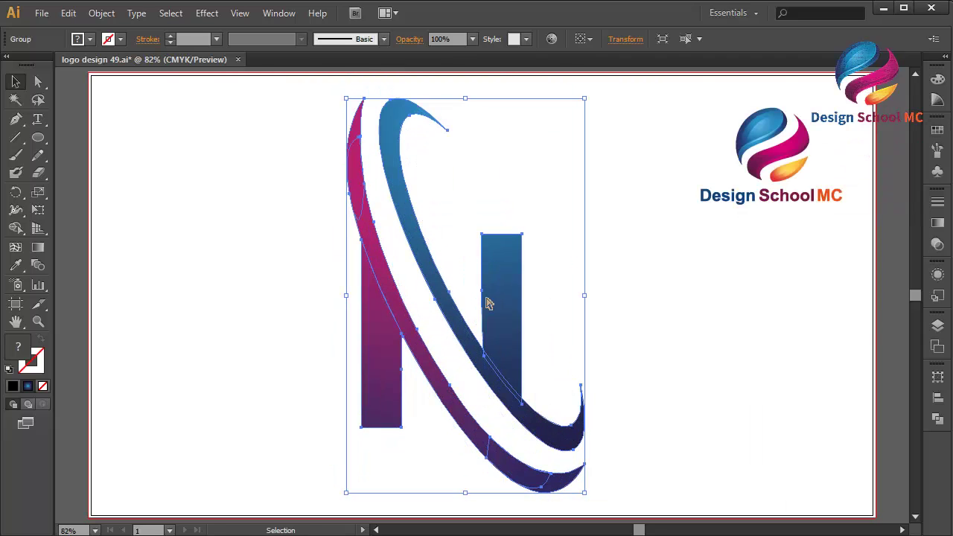
{"action": "scroll", "coordinate": [487, 301], "scroll_direction": "down", "scroll_amount": 3}
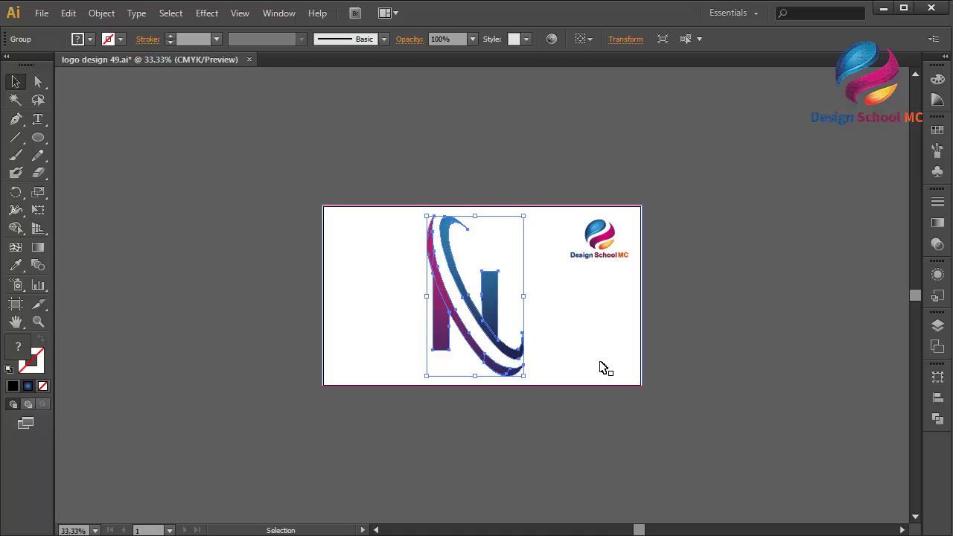
{"action": "left_click", "coordinate": [743, 368]}
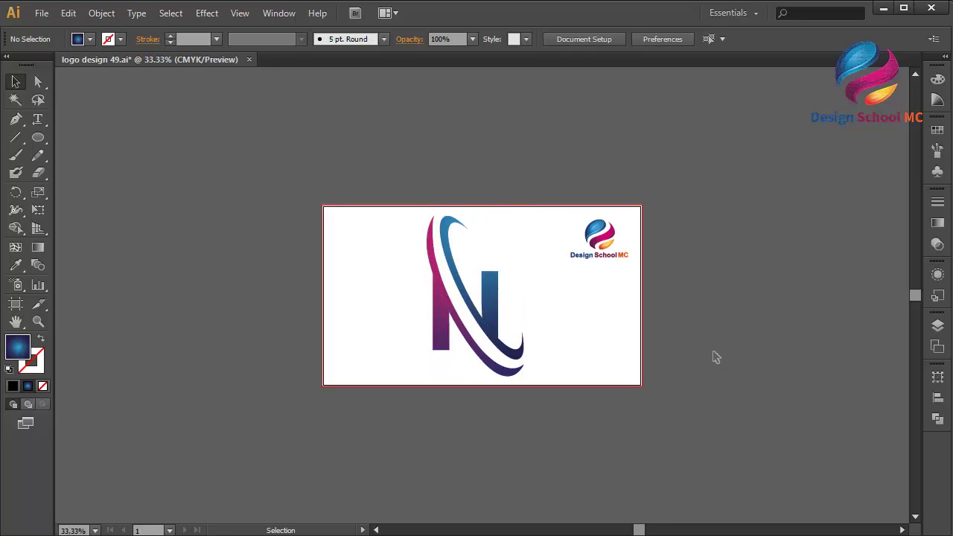
{"action": "key", "text": "ctrl+0"}
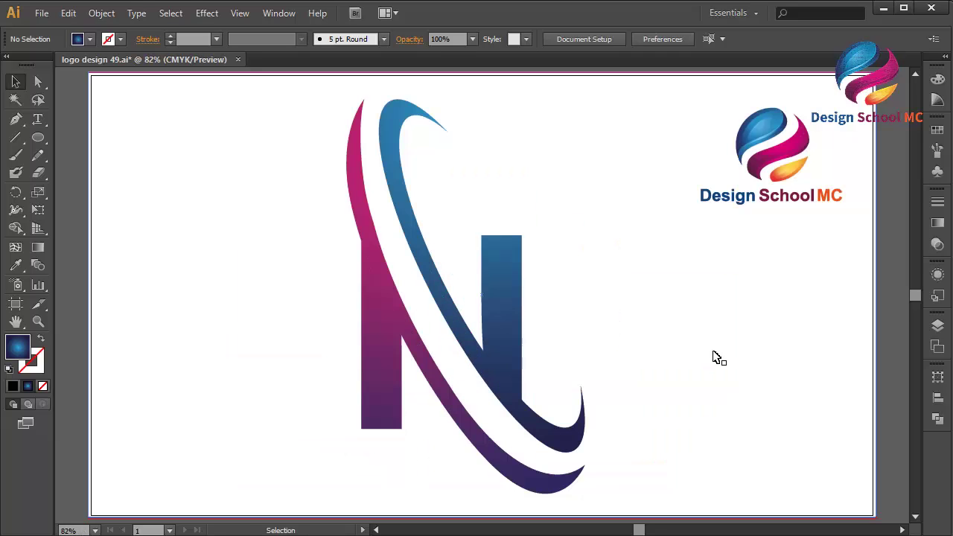